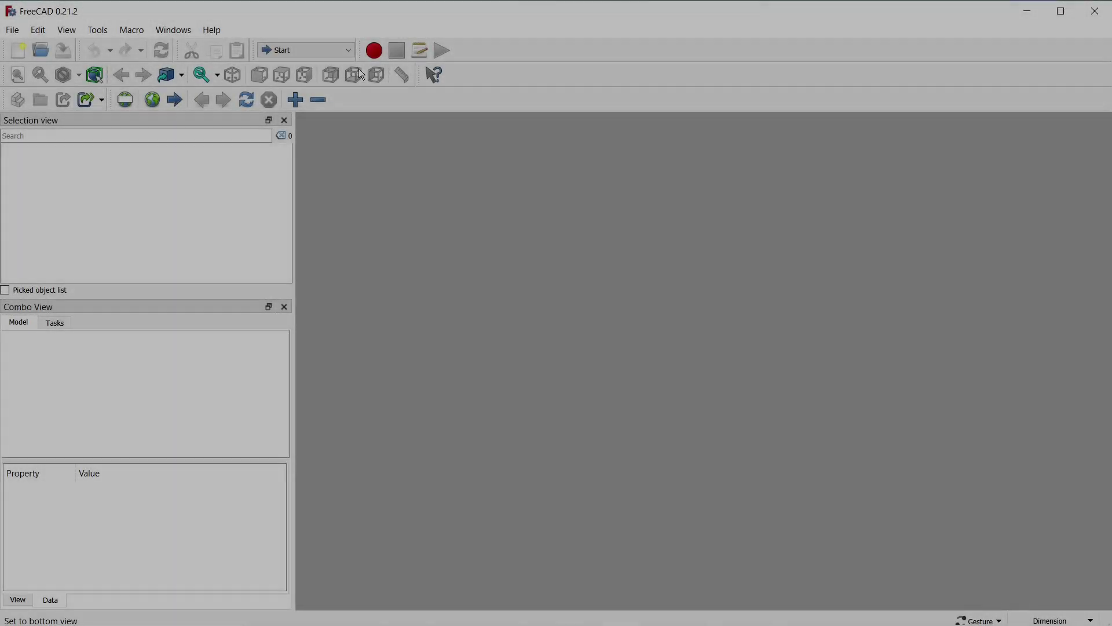
Step: Switch to the Part Design workbench and create a new empty document
{"action": "left_click", "coordinate": [347, 50]}
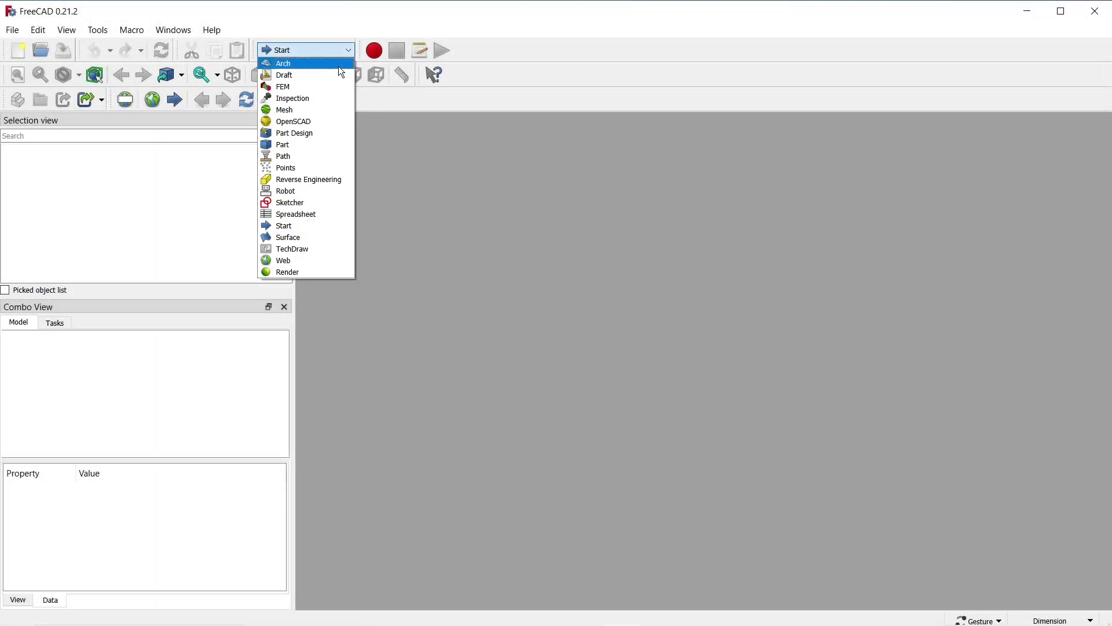
{"action": "left_click", "coordinate": [310, 133]}
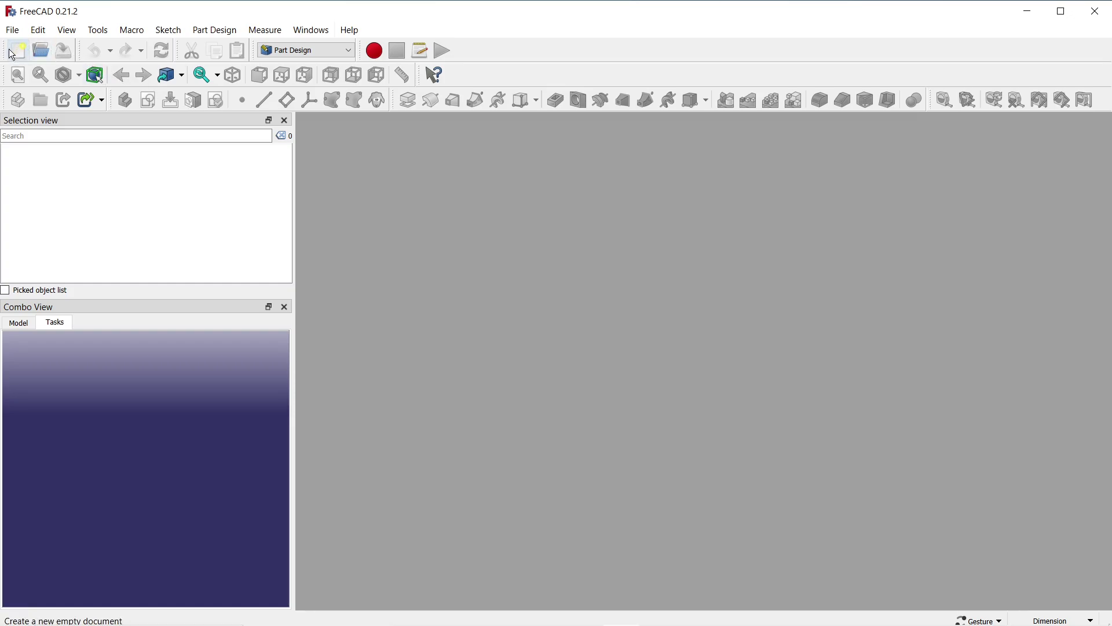
{"action": "left_click", "coordinate": [13, 51]}
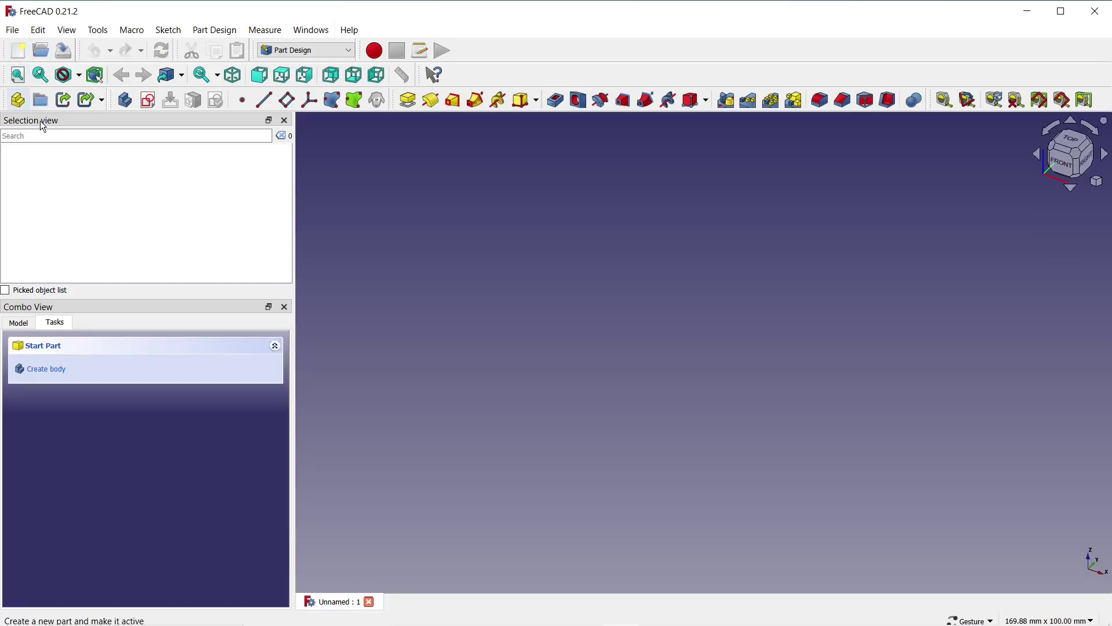
Step: Add a body and start a new sketch on the XY-plane
{"action": "left_click", "coordinate": [46, 369]}
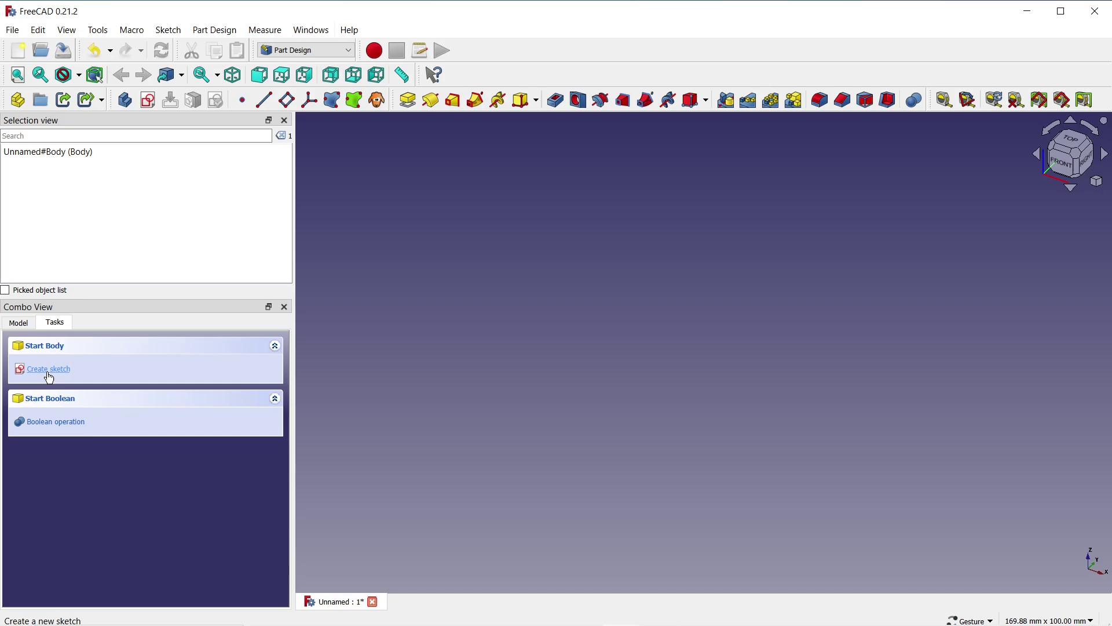
{"action": "left_click", "coordinate": [47, 373]}
{"action": "left_click", "coordinate": [69, 410]}
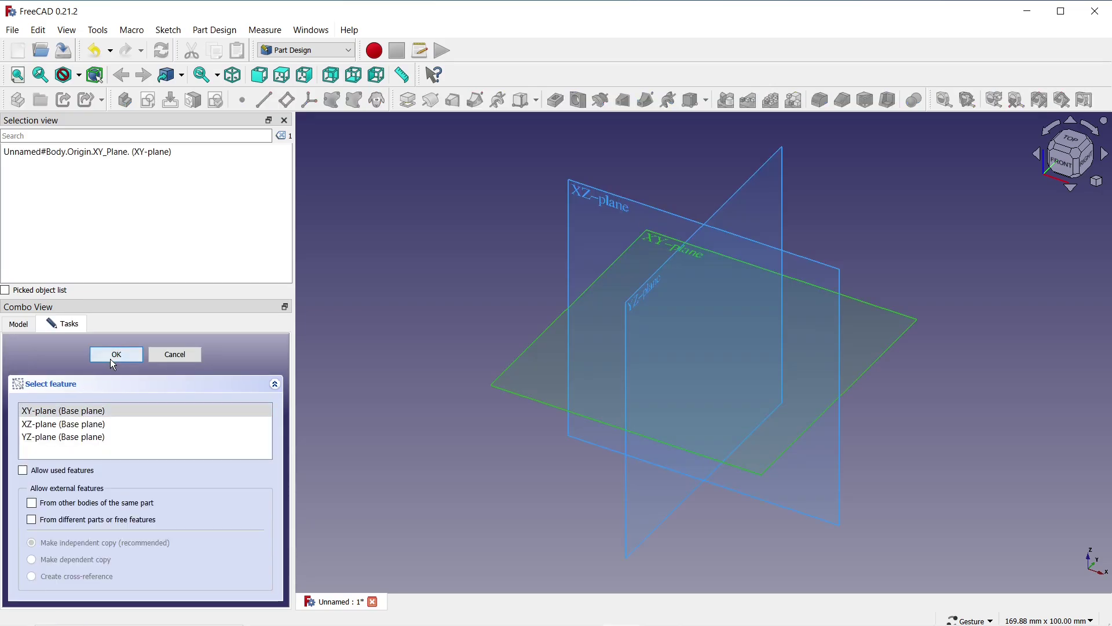
{"action": "left_click", "coordinate": [112, 357]}
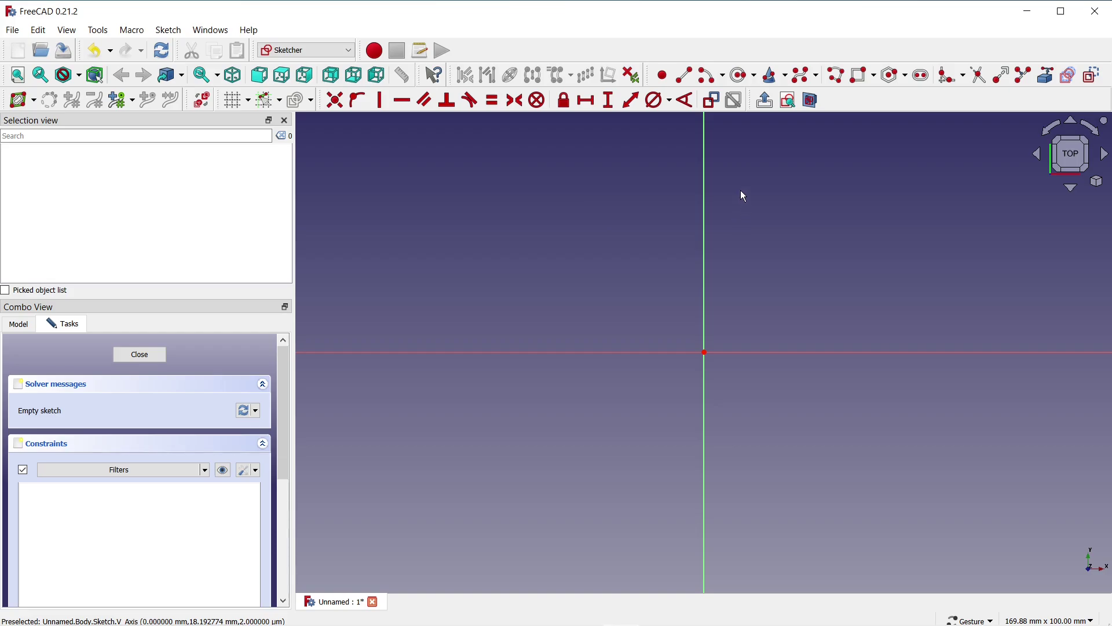
Step: Draw the large outer arc with its centre, left start point and right end point
{"action": "left_click", "coordinate": [710, 79]}
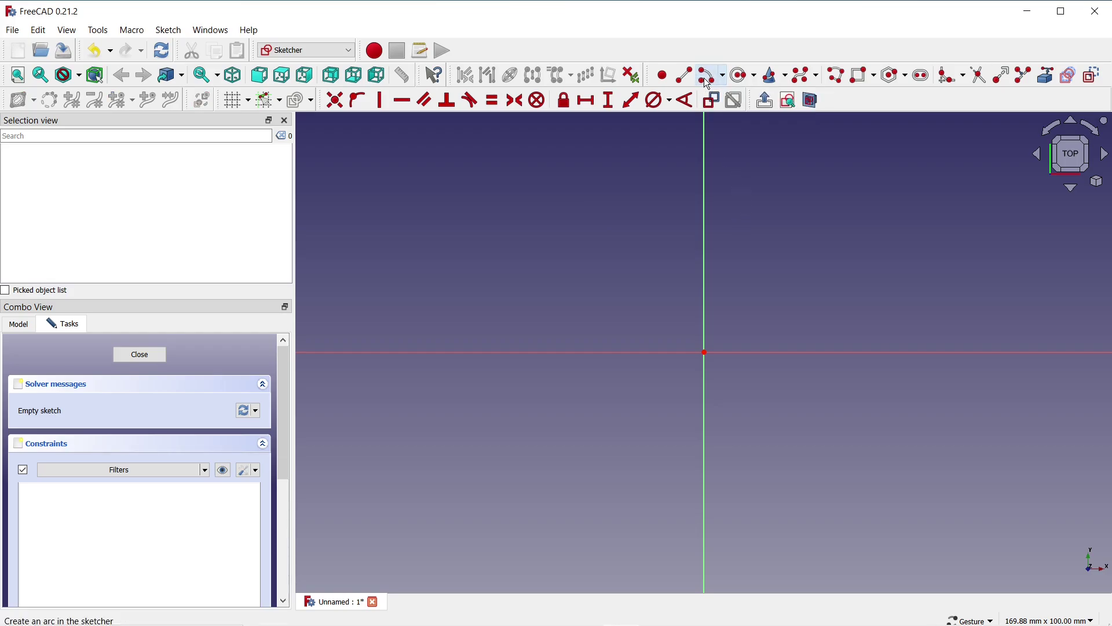
{"action": "left_click", "coordinate": [782, 456]}
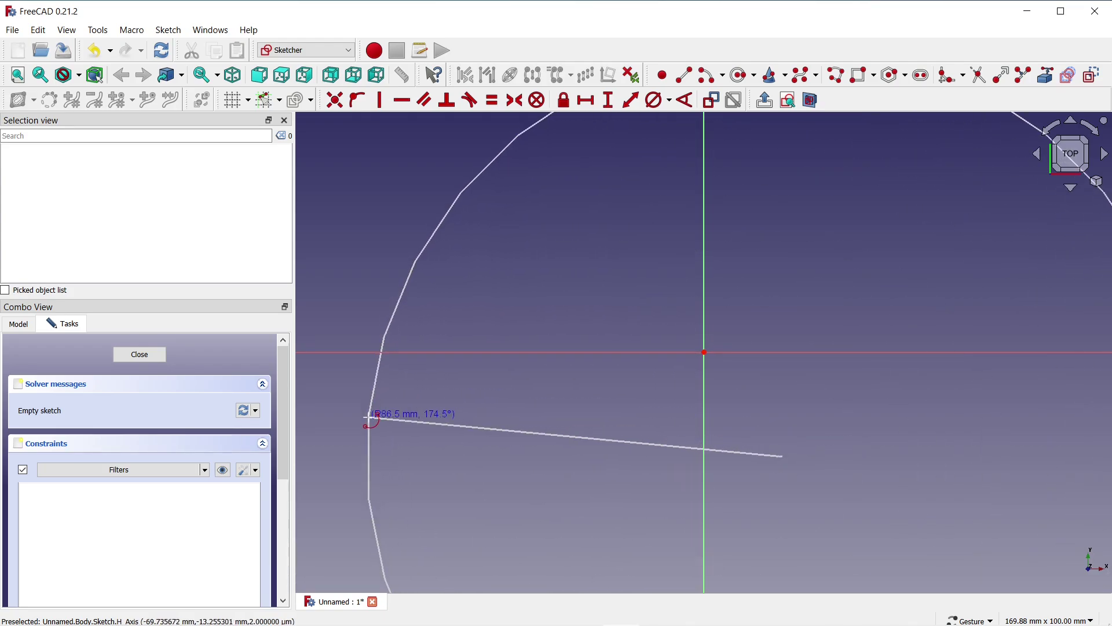
{"action": "scroll", "coordinate": [372, 428], "scroll_direction": "down", "scroll_amount": 1}
{"action": "scroll", "coordinate": [372, 428], "scroll_direction": "down", "scroll_amount": 1}
{"action": "left_click", "coordinate": [371, 428]}
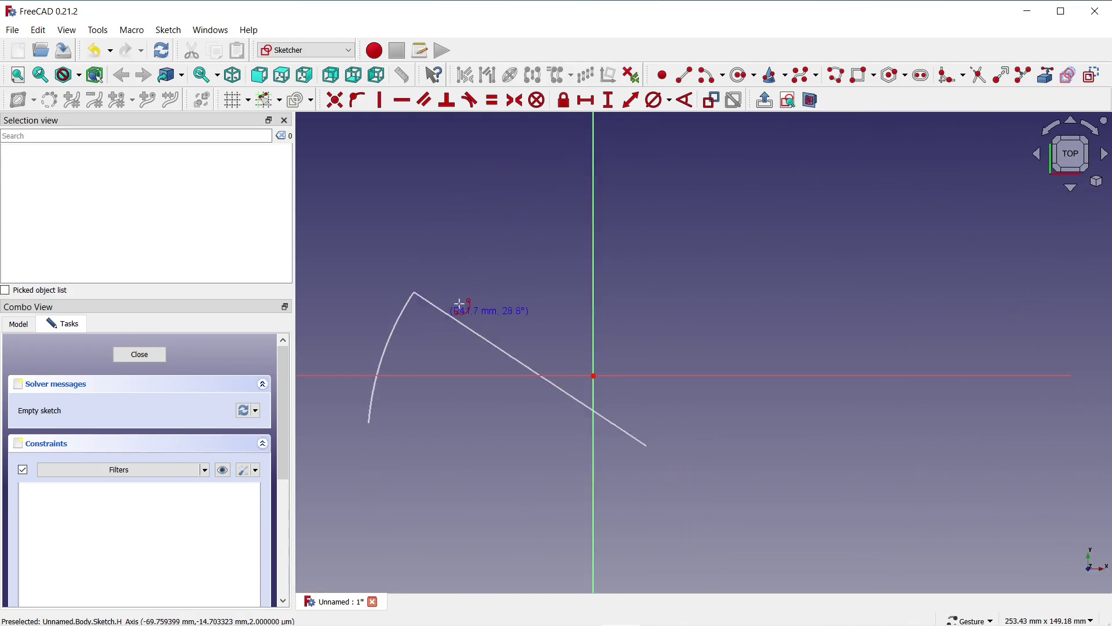
{"action": "left_click", "coordinate": [724, 203]}
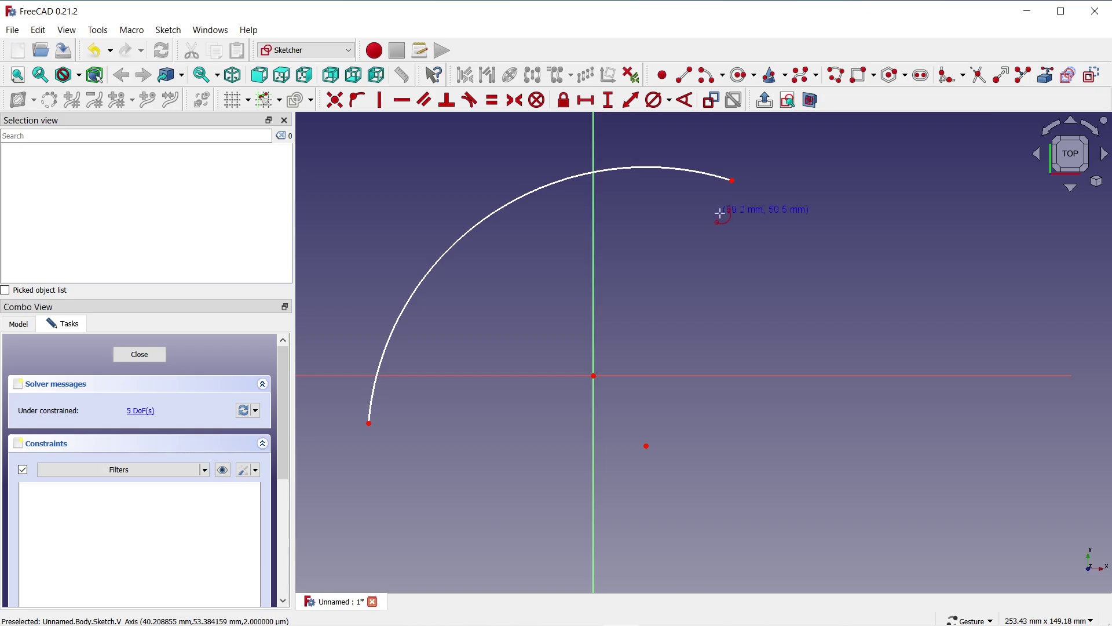
Step: Draw a smaller inner arc sharing the outer arc's centre point
{"action": "left_click", "coordinate": [647, 446]}
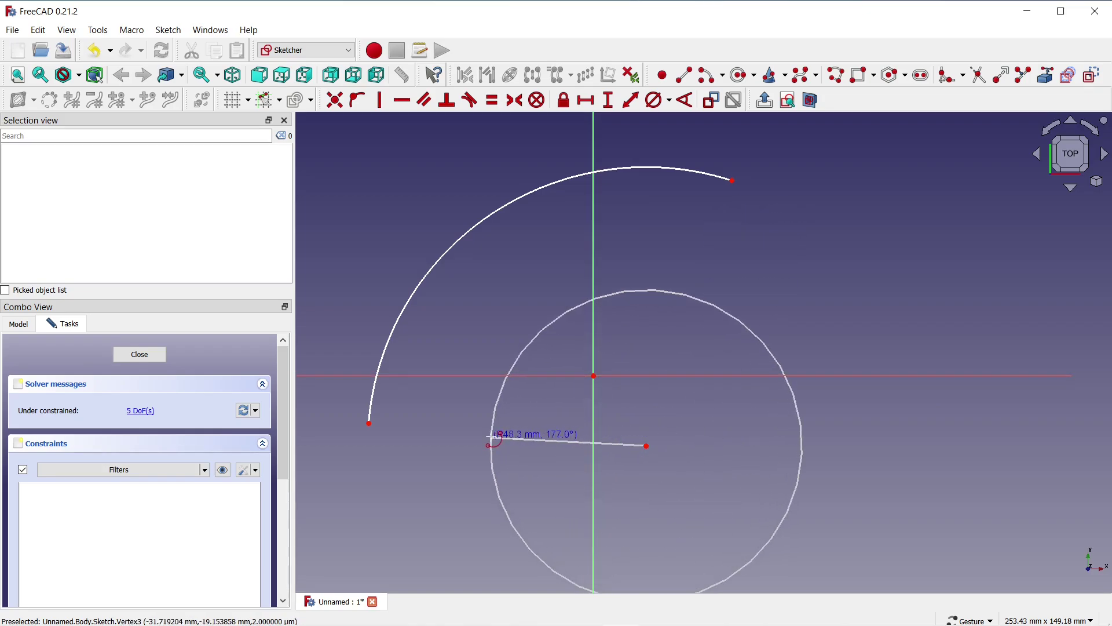
{"action": "left_click", "coordinate": [488, 438]}
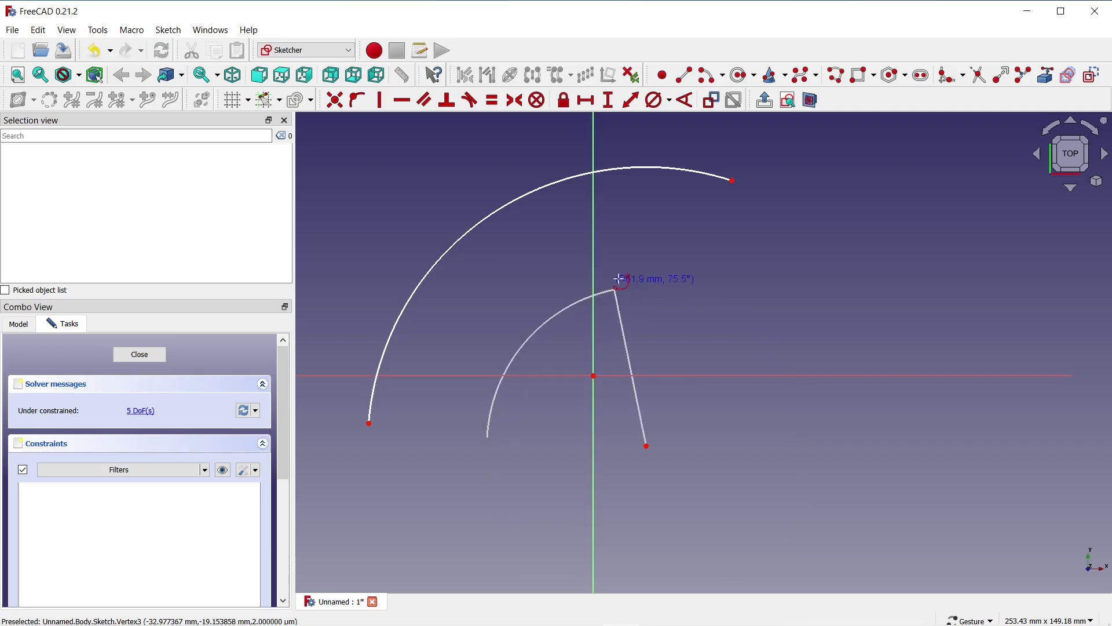
{"action": "left_click", "coordinate": [711, 248]}
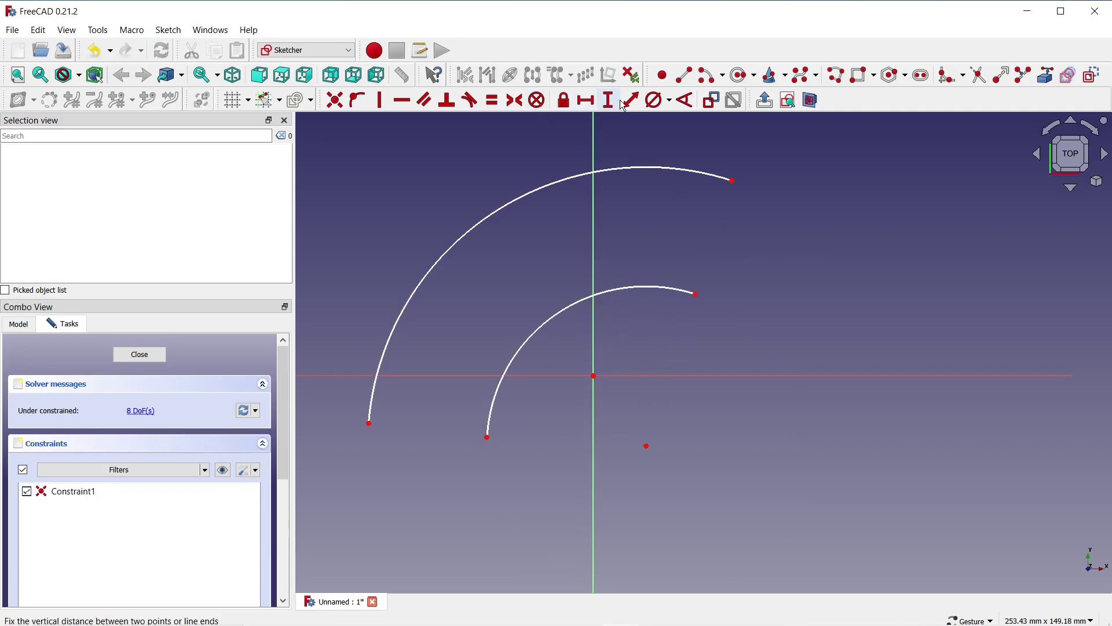
Step: Add diameter constraints: 200 mm on the outer arc and 160 mm on the inner arc
{"action": "left_click", "coordinate": [655, 106]}
{"action": "left_click", "coordinate": [555, 183]}
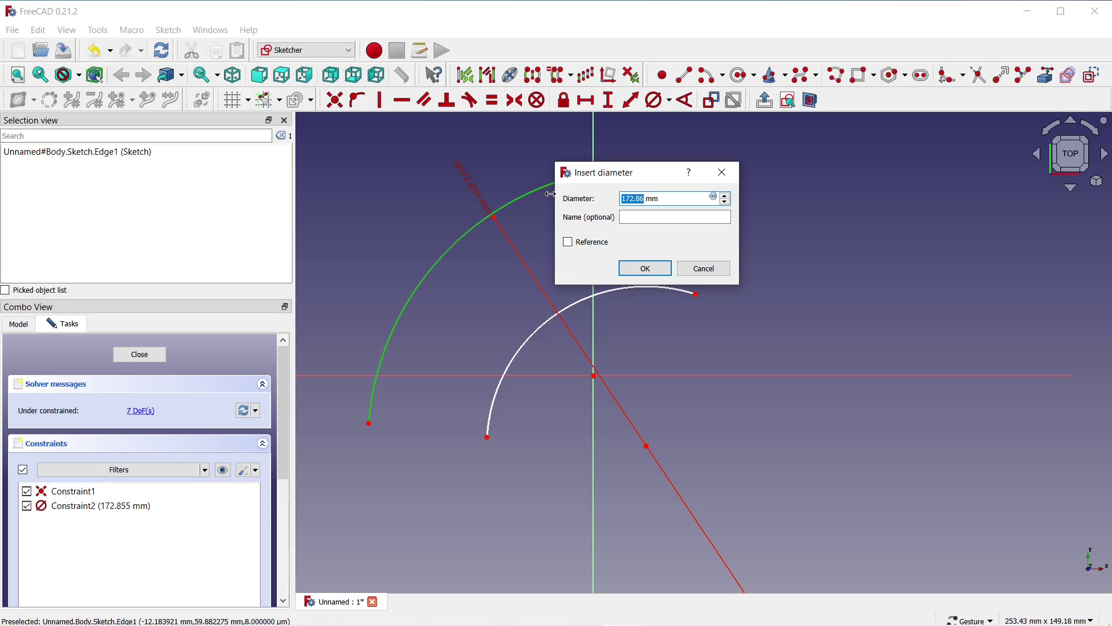
{"action": "type", "text": "200"}
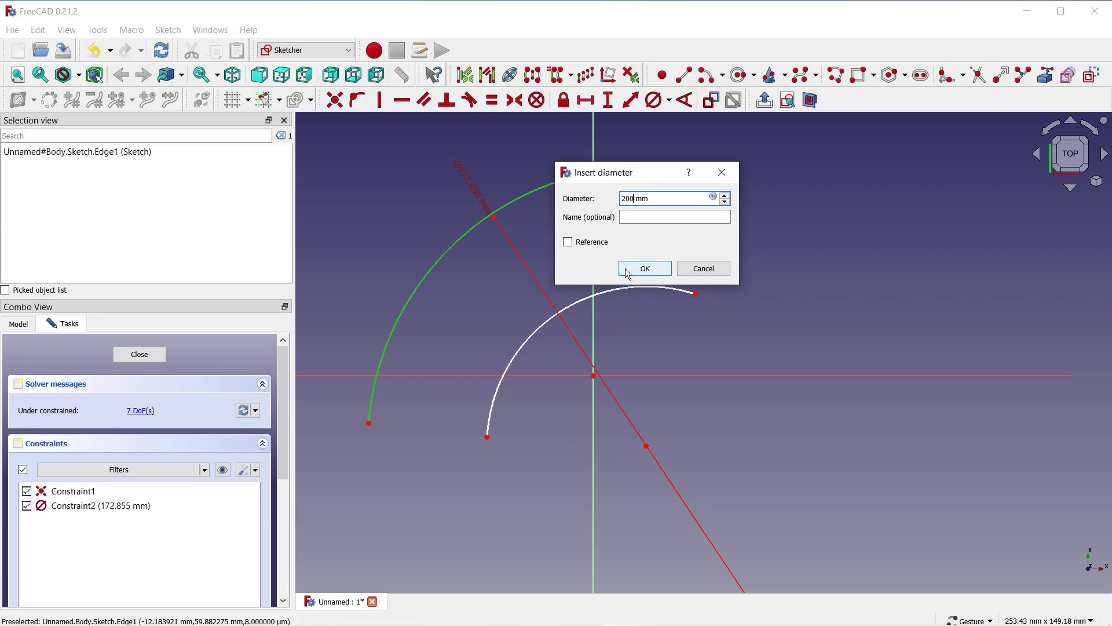
{"action": "left_click", "coordinate": [628, 271]}
{"action": "left_click", "coordinate": [624, 287]}
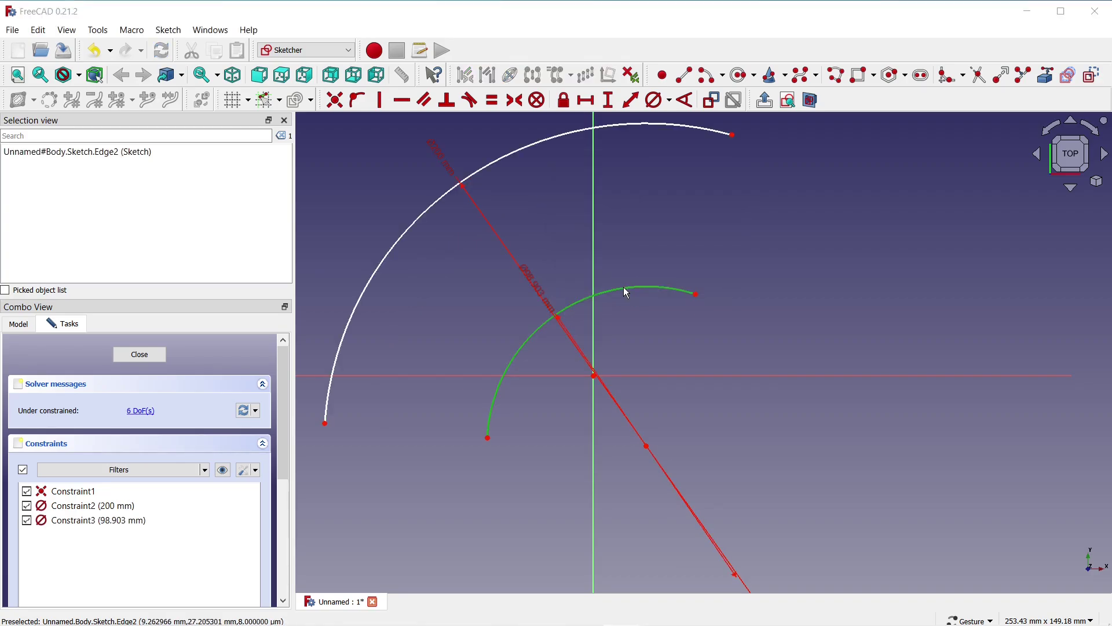
{"action": "type", "text": "160"}
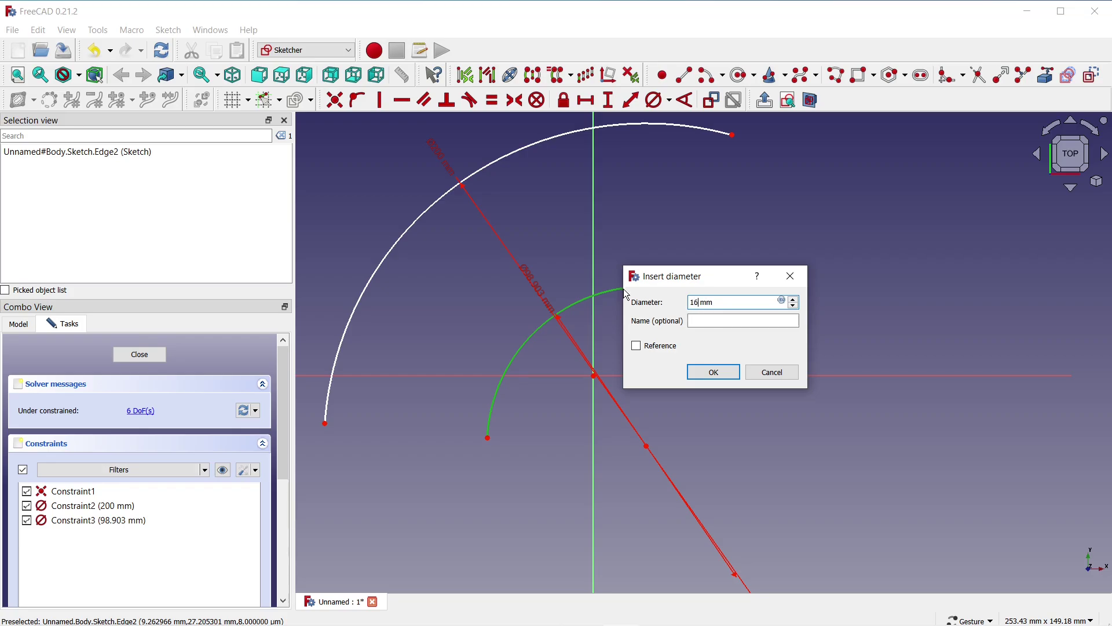
{"action": "left_click", "coordinate": [702, 374]}
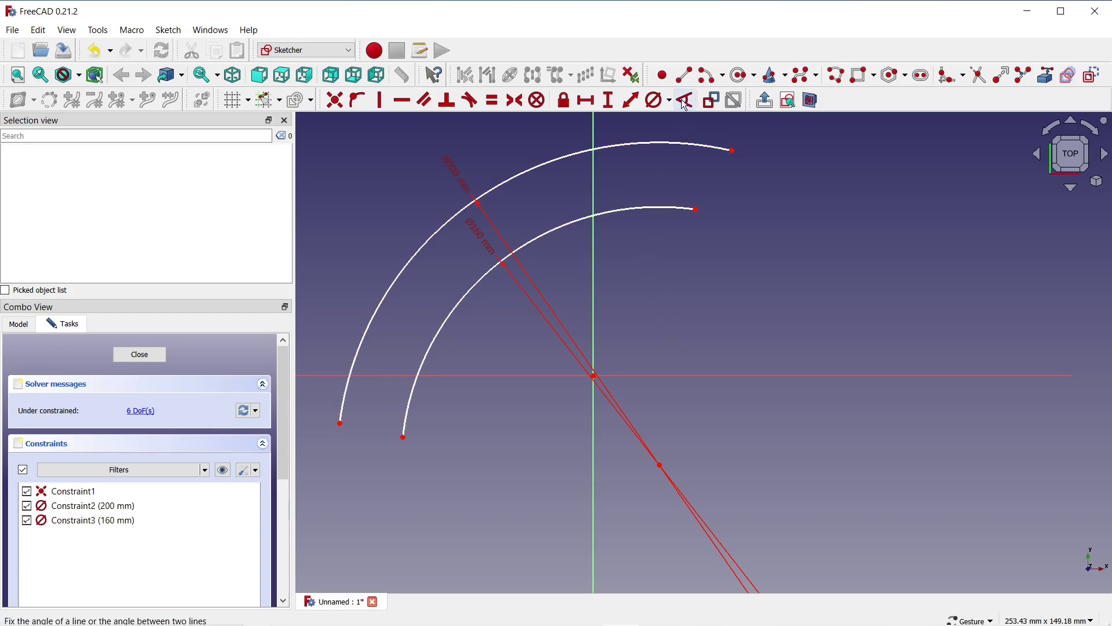
Step: Draw a line joining the arcs' left ends and one from the centre to the inner arc's right end
{"action": "left_click", "coordinate": [688, 75]}
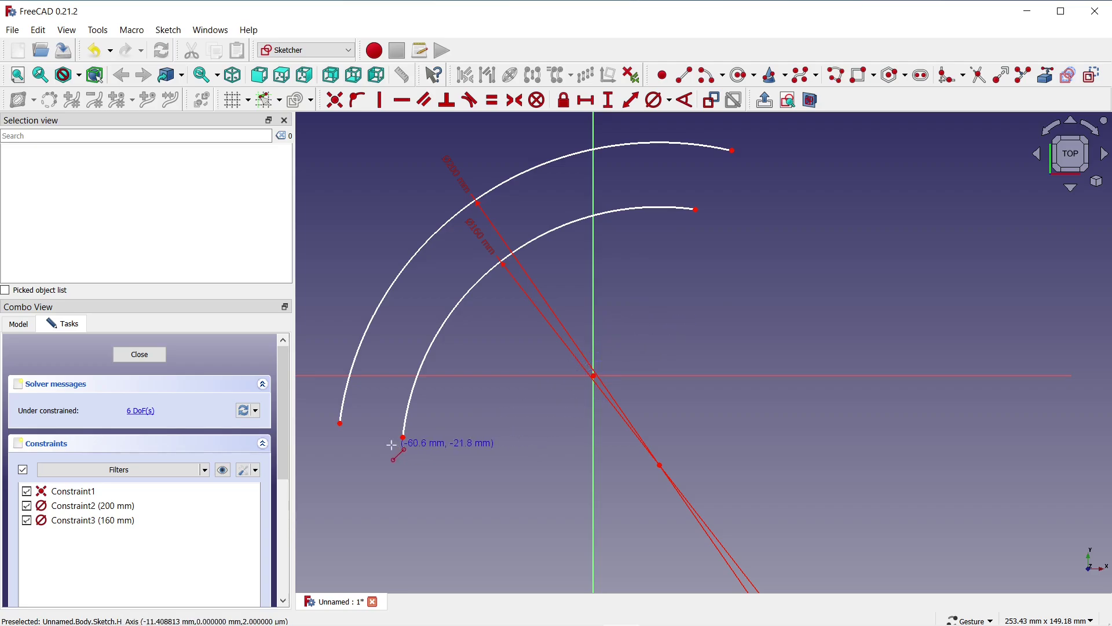
{"action": "left_click", "coordinate": [340, 423]}
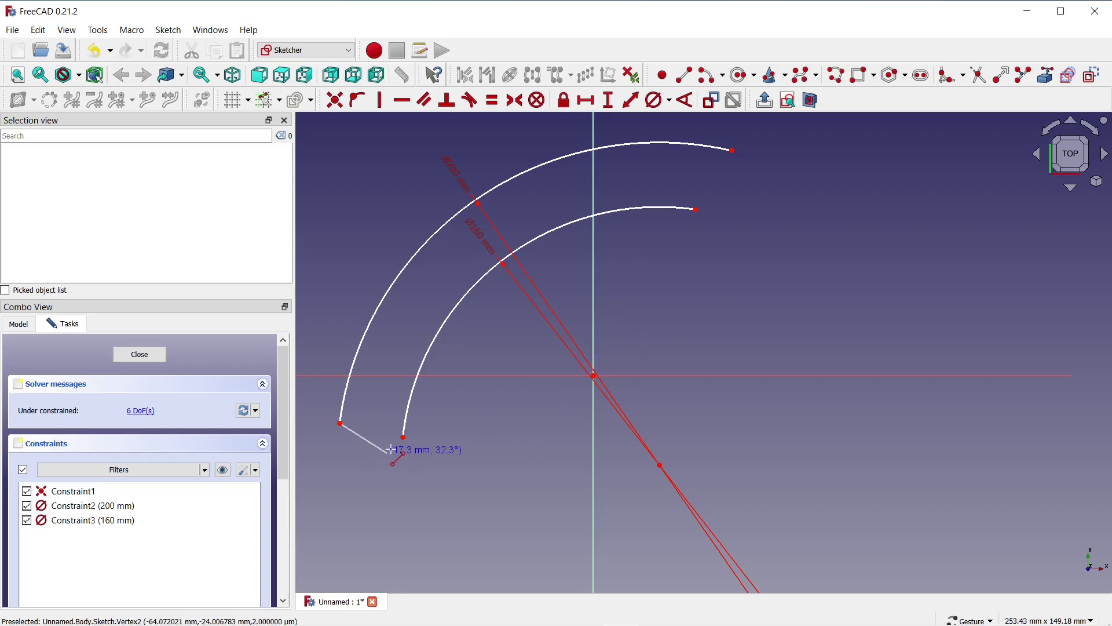
{"action": "left_click", "coordinate": [403, 436]}
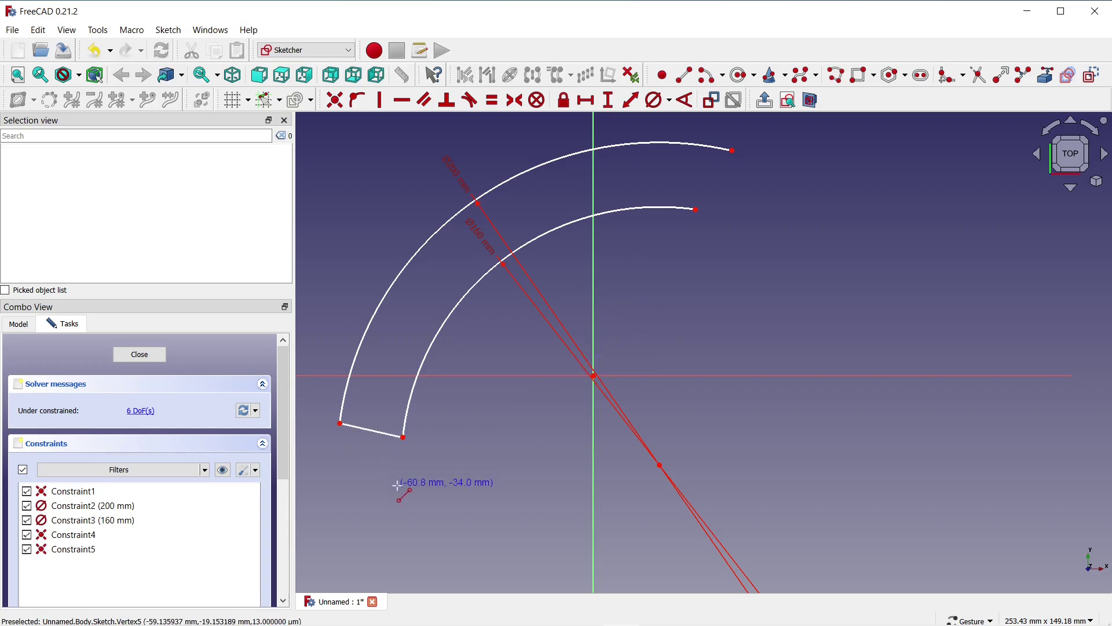
{"action": "left_click", "coordinate": [660, 465]}
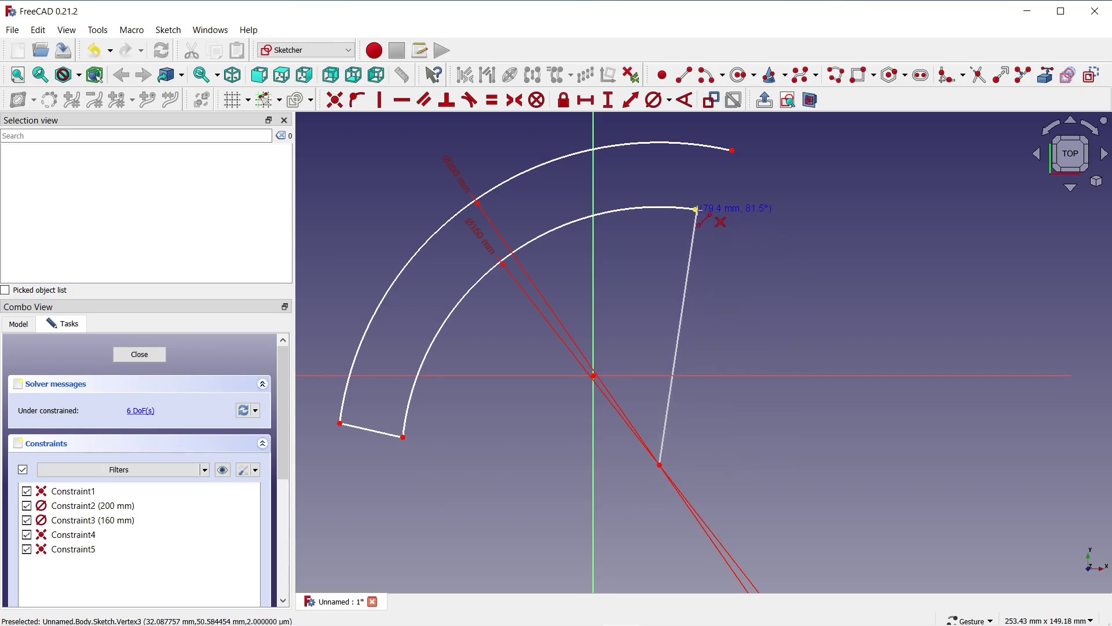
{"action": "left_click", "coordinate": [696, 209]}
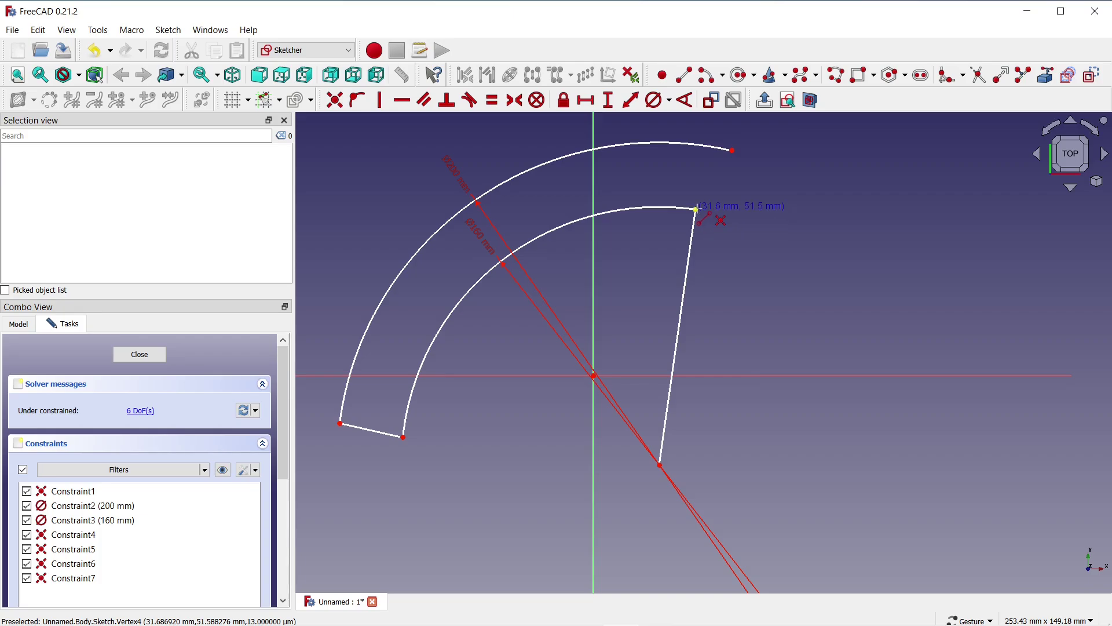
Step: Join the inner and outer arcs' right ends with a line
{"action": "left_click", "coordinate": [695, 209]}
{"action": "left_click", "coordinate": [732, 150]}
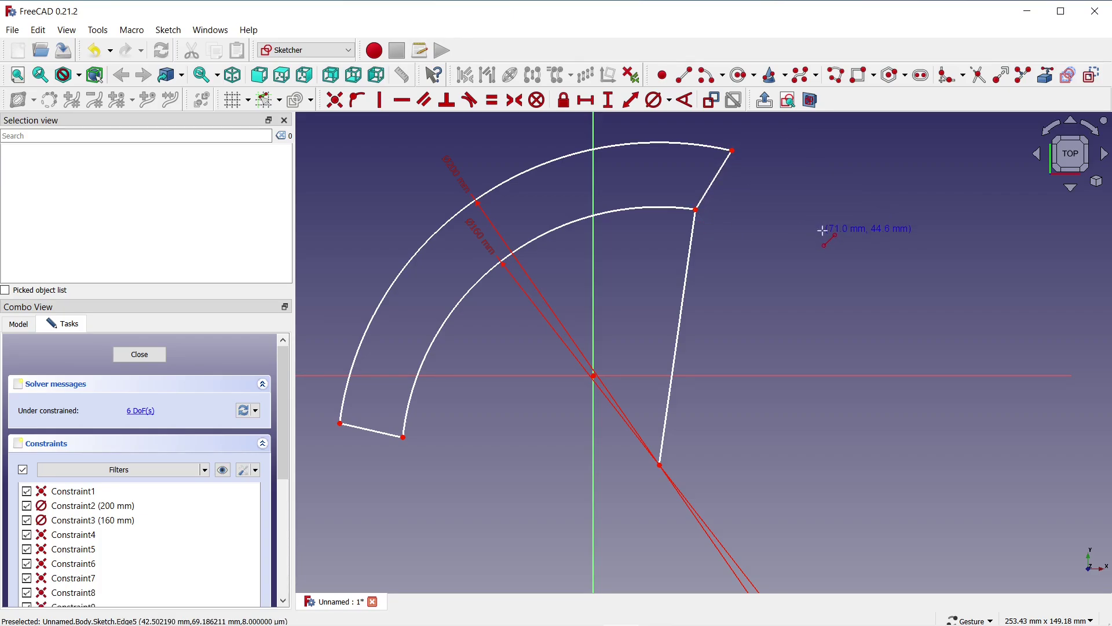
{"action": "right_click", "coordinate": [823, 230]}
{"action": "left_click", "coordinate": [688, 259]}
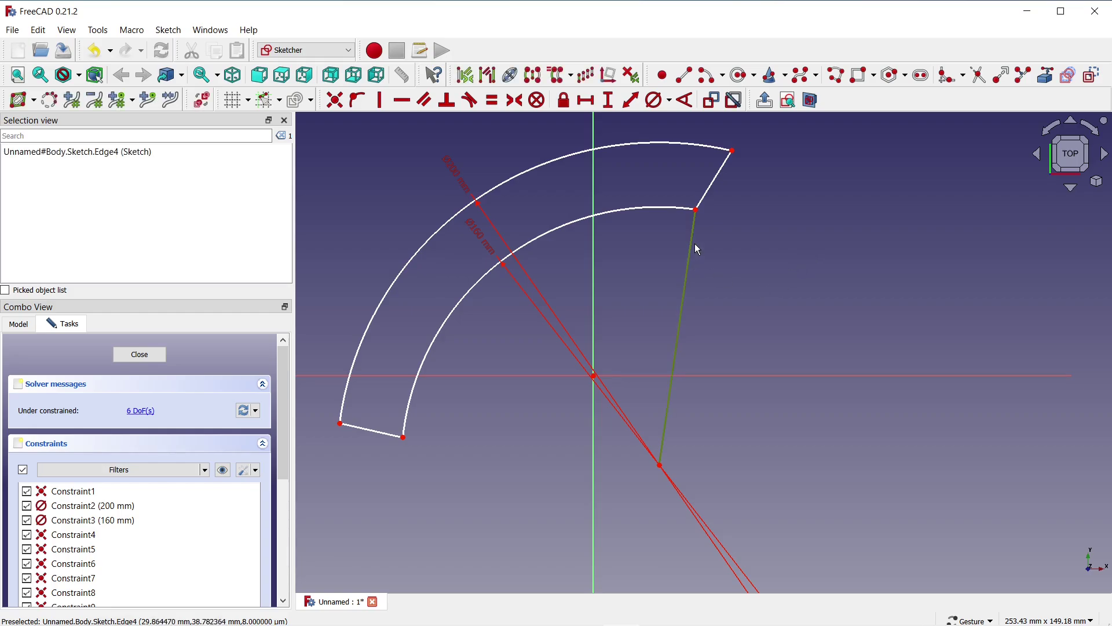
Step: Make the short end edge parallel to the slanted line and the bottom edge horizontal
{"action": "left_click", "coordinate": [713, 190]}
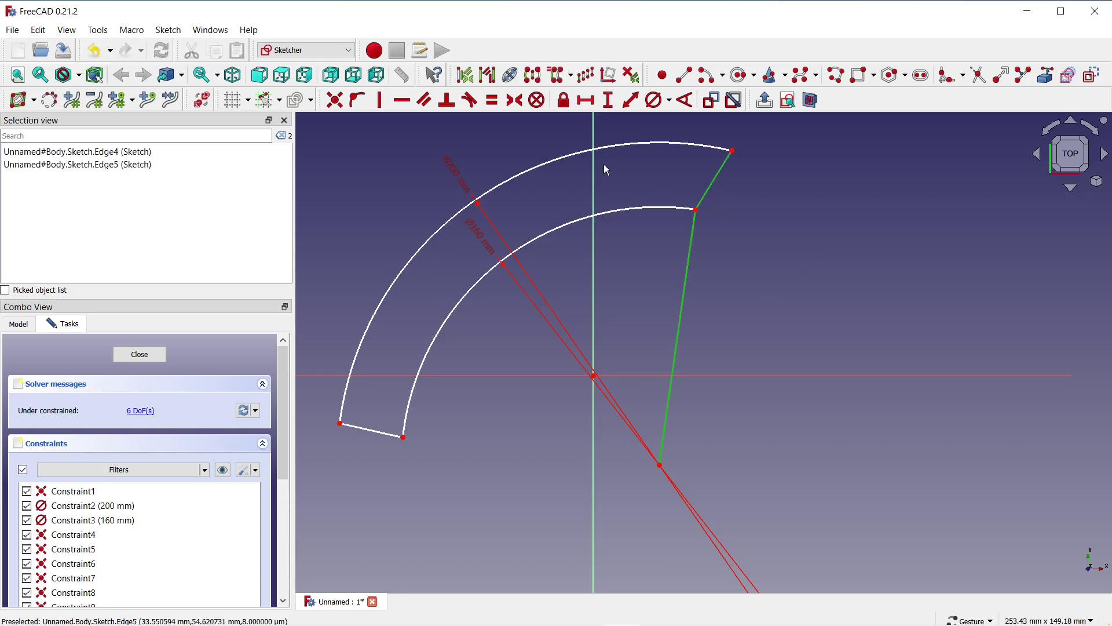
{"action": "left_click", "coordinate": [427, 105]}
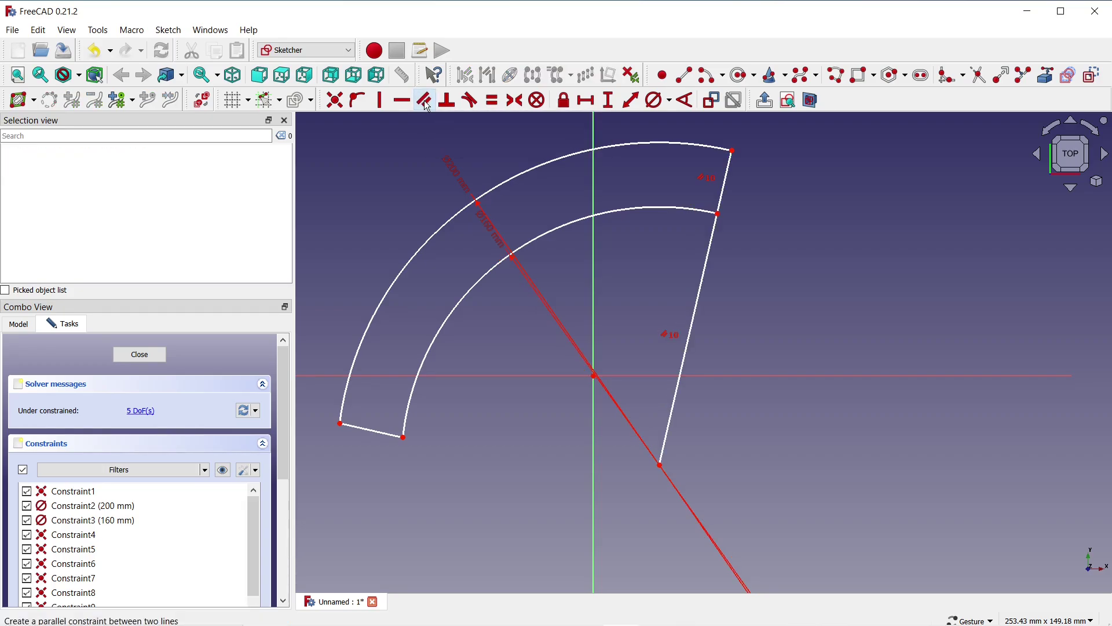
{"action": "left_click", "coordinate": [374, 431]}
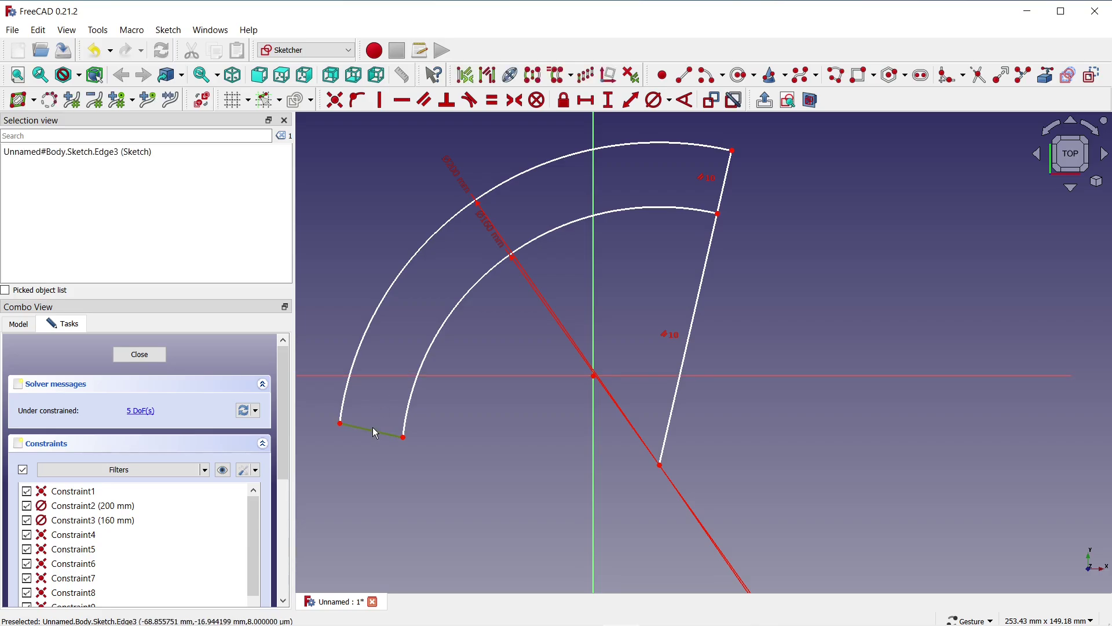
{"action": "left_click", "coordinate": [399, 103]}
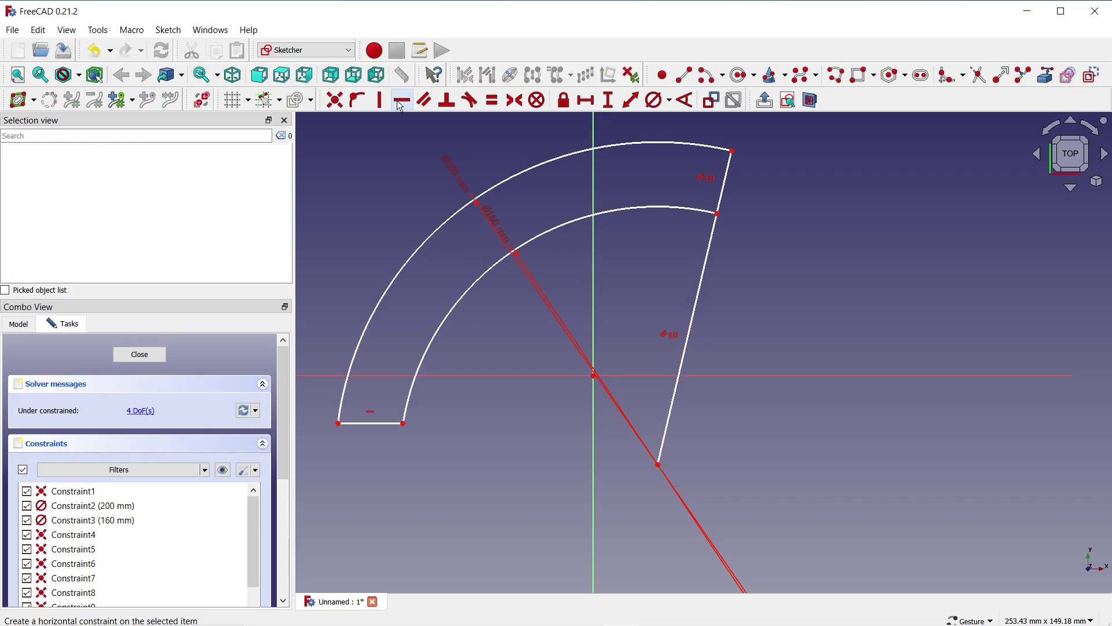
Step: Align the bottom edge's right endpoint horizontally with the slanted line's lower endpoint
{"action": "left_click", "coordinate": [404, 423]}
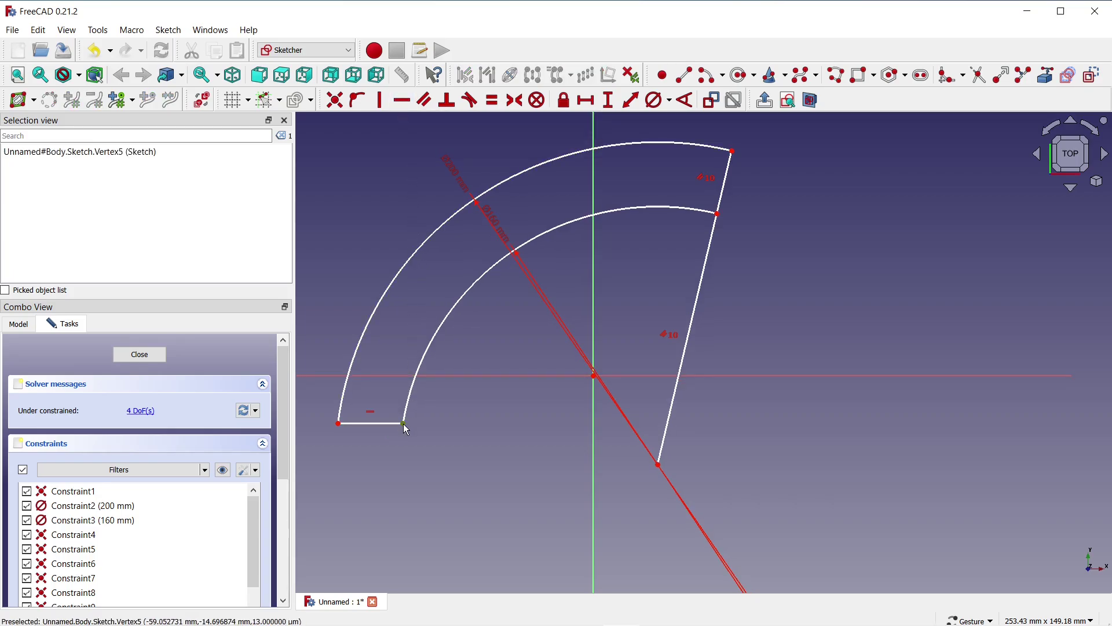
{"action": "left_click", "coordinate": [659, 466]}
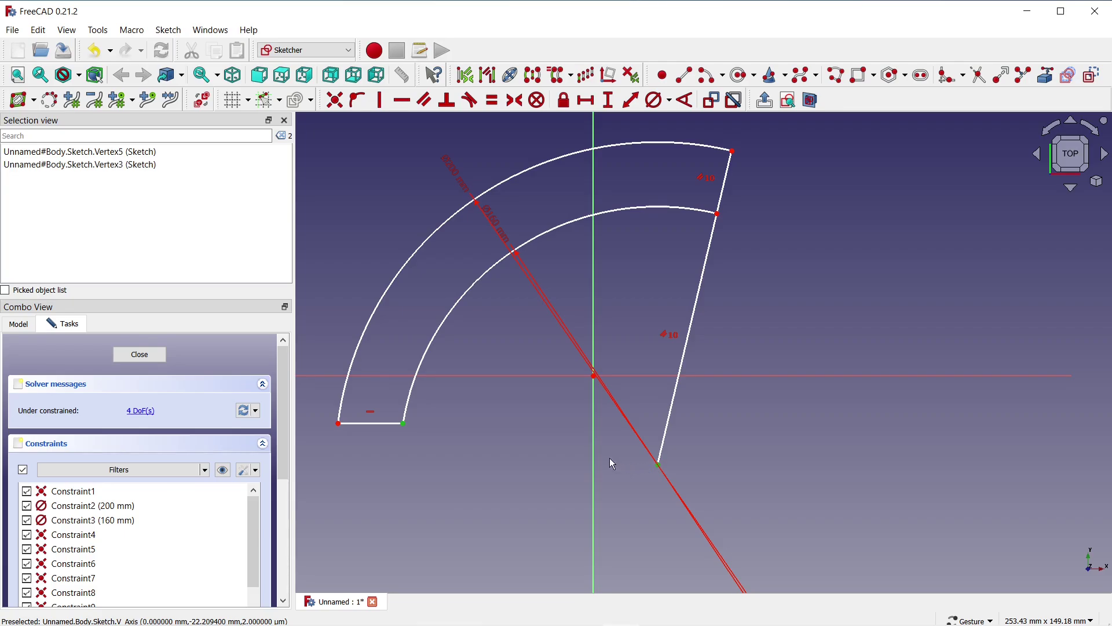
{"action": "left_click", "coordinate": [406, 103]}
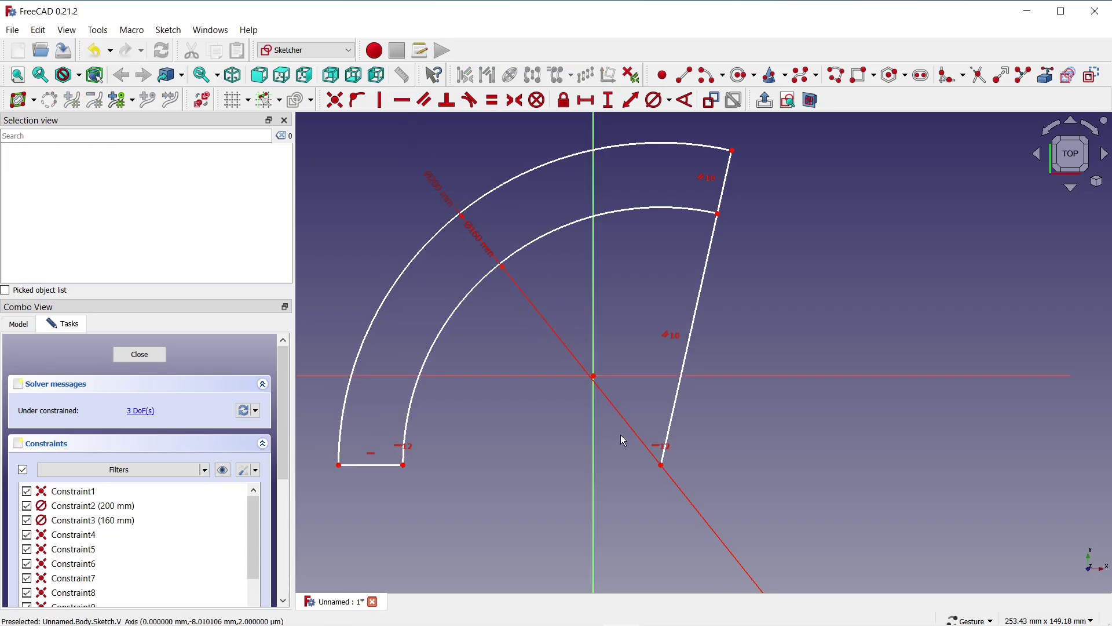
{"action": "left_click", "coordinate": [662, 465]}
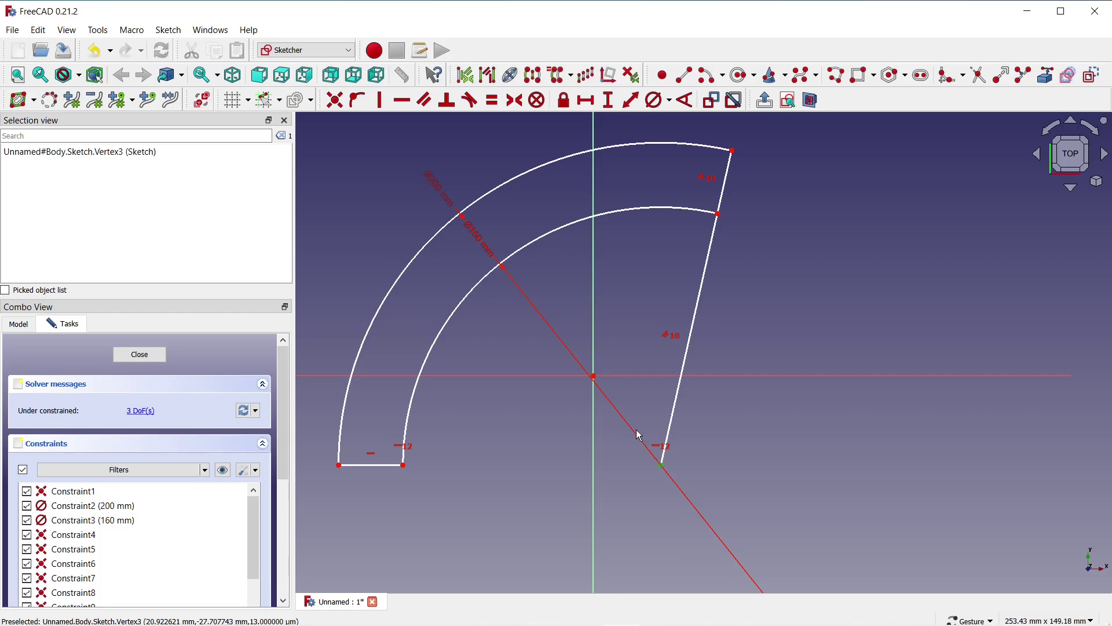
{"action": "left_click", "coordinate": [595, 377]}
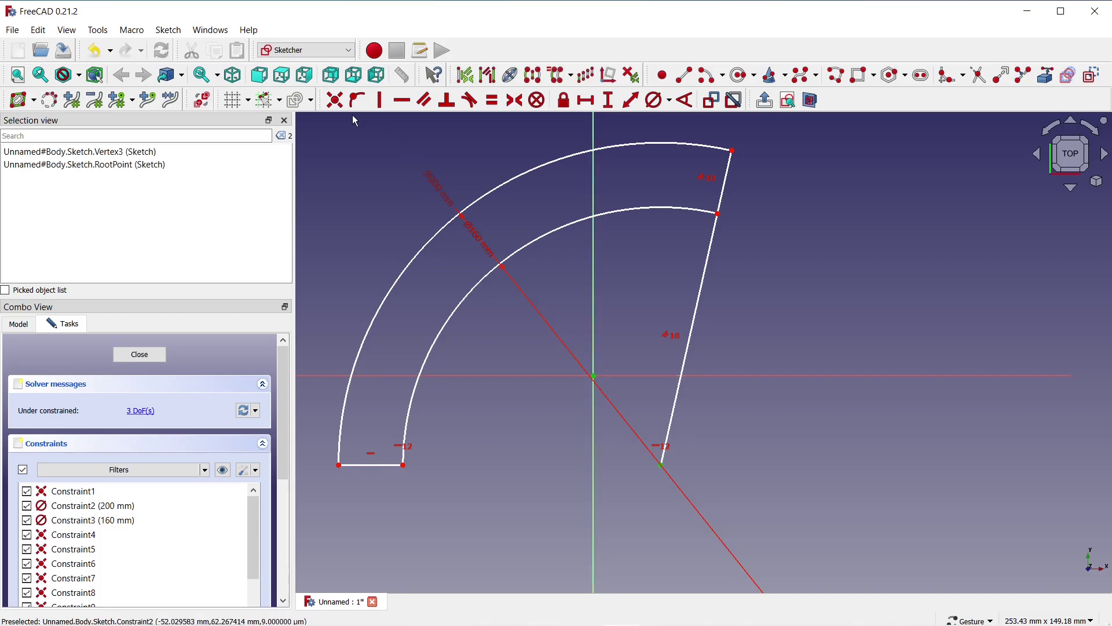
Step: Make the slanted line's lower endpoint coincident with the sketch origin
{"action": "left_click", "coordinate": [335, 101]}
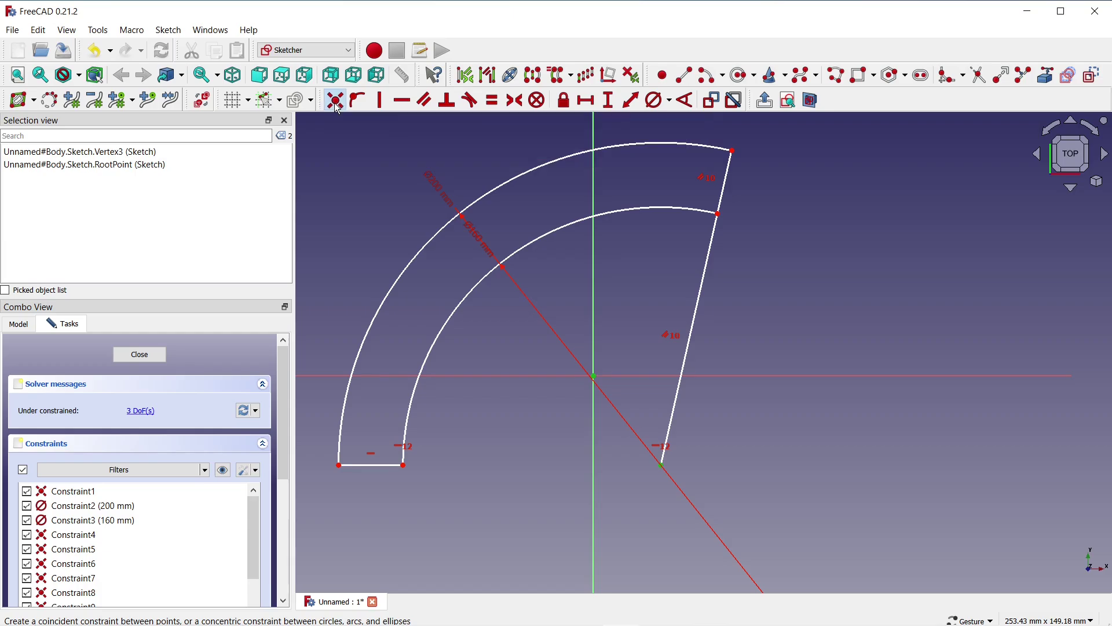
{"action": "scroll", "coordinate": [603, 489], "scroll_direction": "down", "scroll_amount": 1}
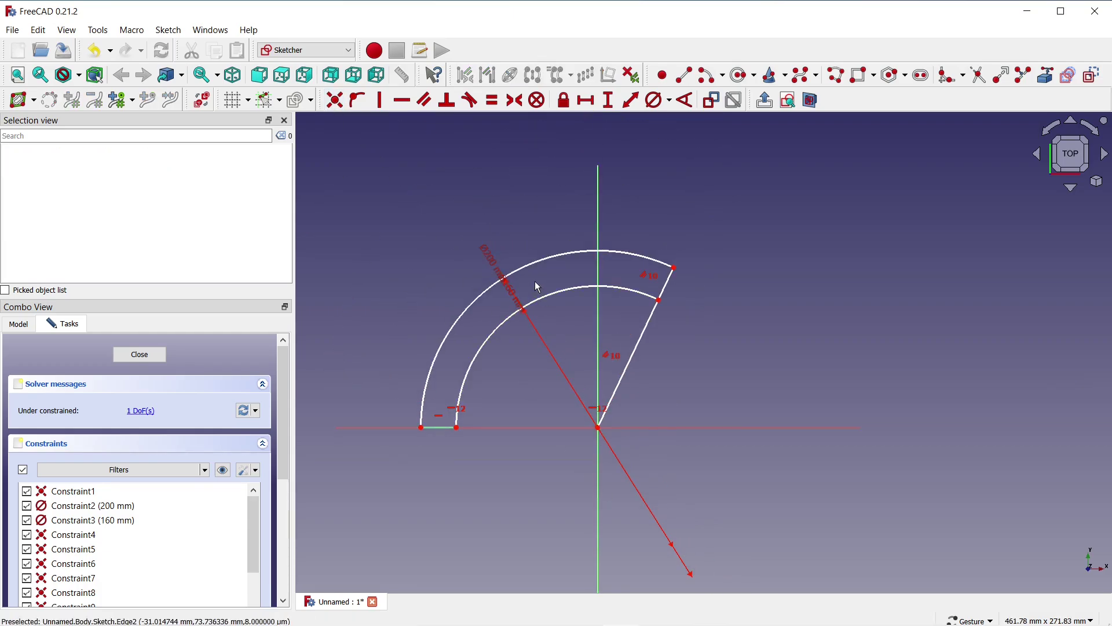
{"action": "scroll", "coordinate": [534, 284], "scroll_direction": "up", "scroll_amount": 1}
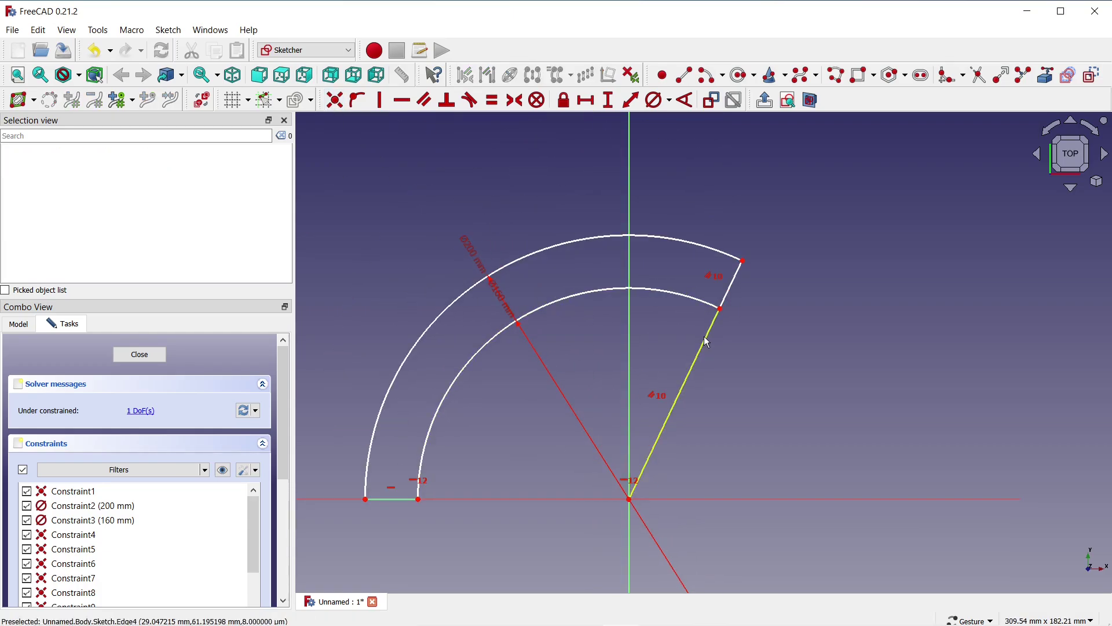
{"action": "mouse_move", "coordinate": [705, 341]}
{"action": "left_mouse_down"}
{"action": "mouse_move", "coordinate": [685, 324]}
{"action": "mouse_move", "coordinate": [717, 330]}
{"action": "left_mouse_up"}
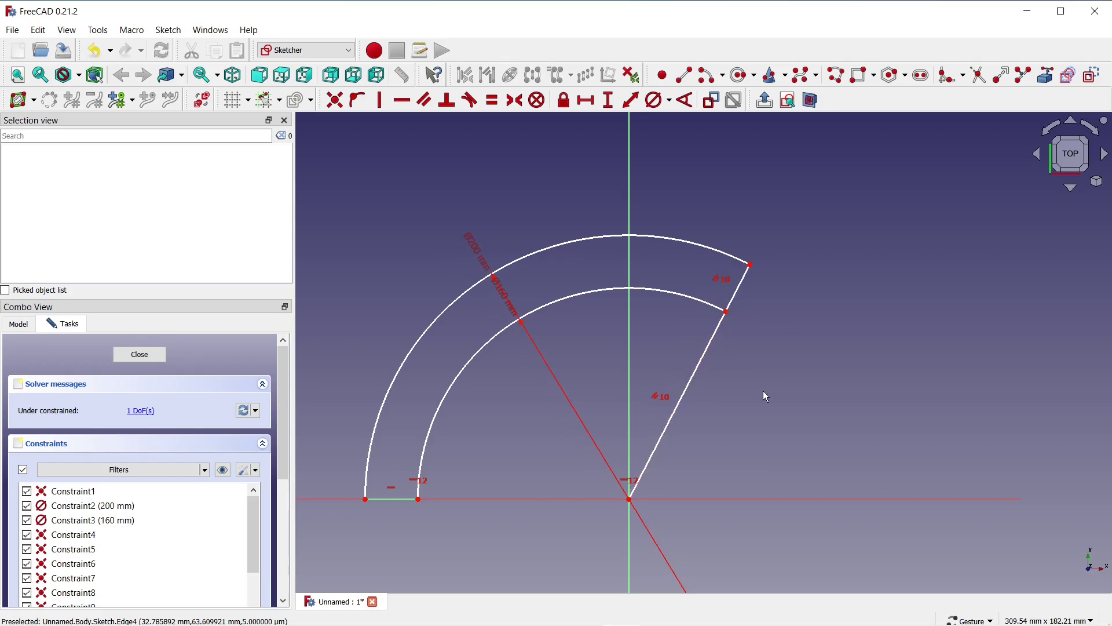
Step: Convert the long slanted line to construction geometry and swing the end edge to a new angle
{"action": "left_click", "coordinate": [708, 345]}
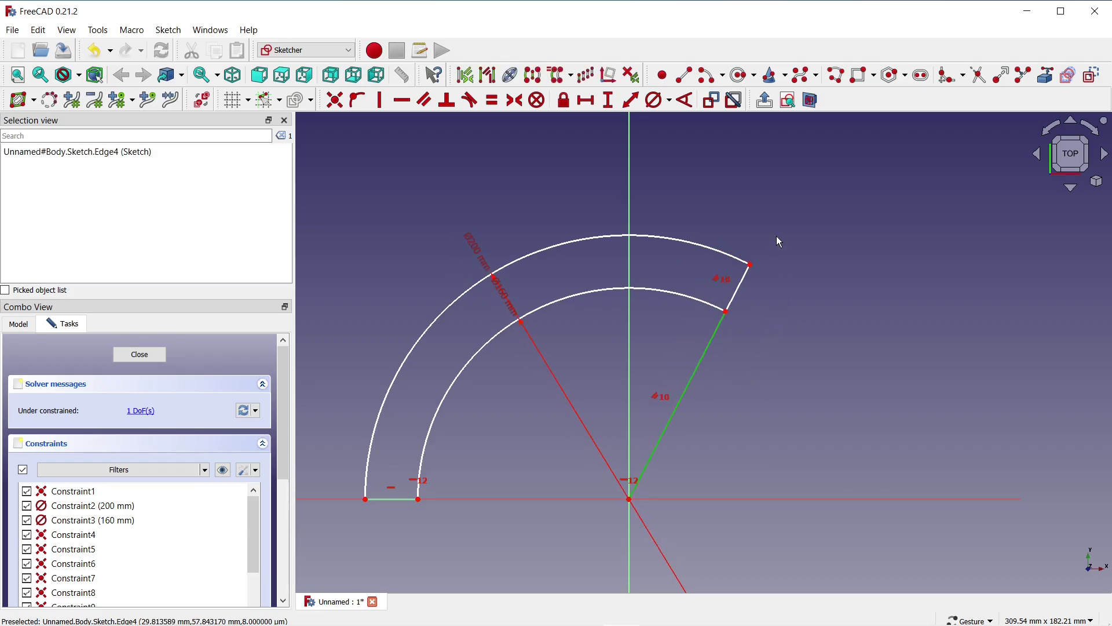
{"action": "left_click", "coordinate": [1092, 75]}
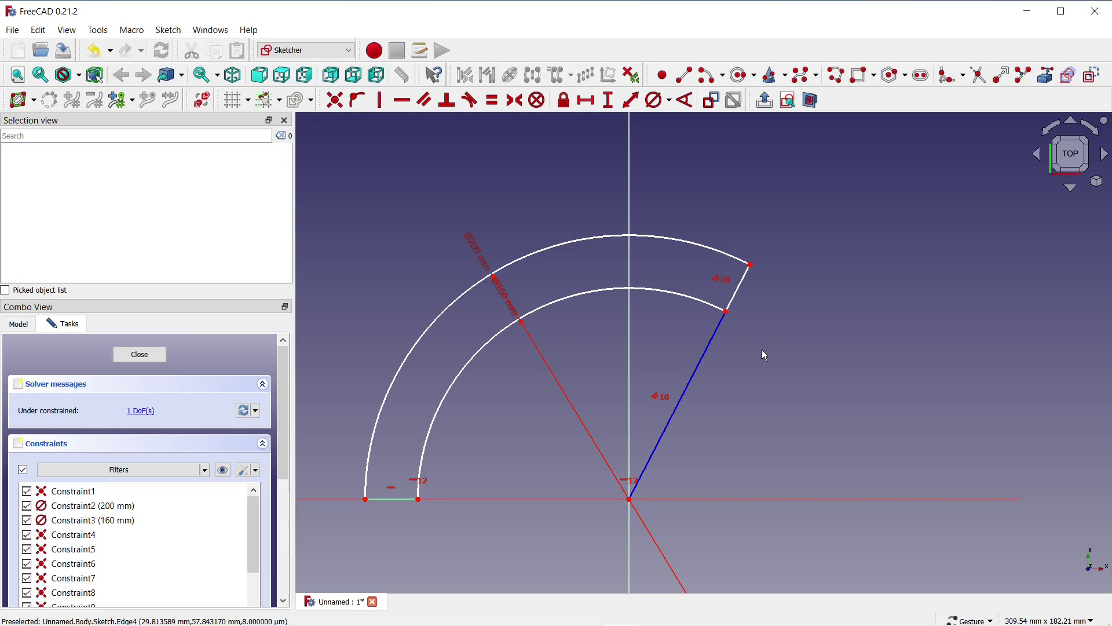
{"action": "mouse_move", "coordinate": [733, 298]}
{"action": "left_mouse_down"}
{"action": "mouse_move", "coordinate": [710, 282]}
{"action": "mouse_move", "coordinate": [761, 314]}
{"action": "left_mouse_up"}
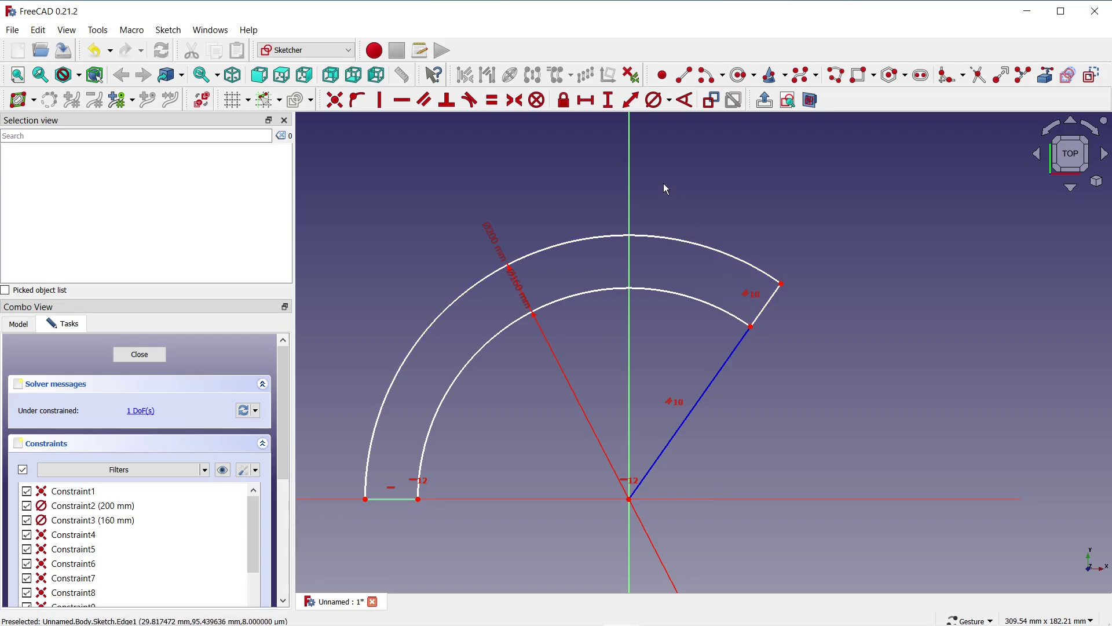
Step: Set a 140° angle between the short end edge and bottom edge, then close the sketch
{"action": "left_click", "coordinate": [685, 105]}
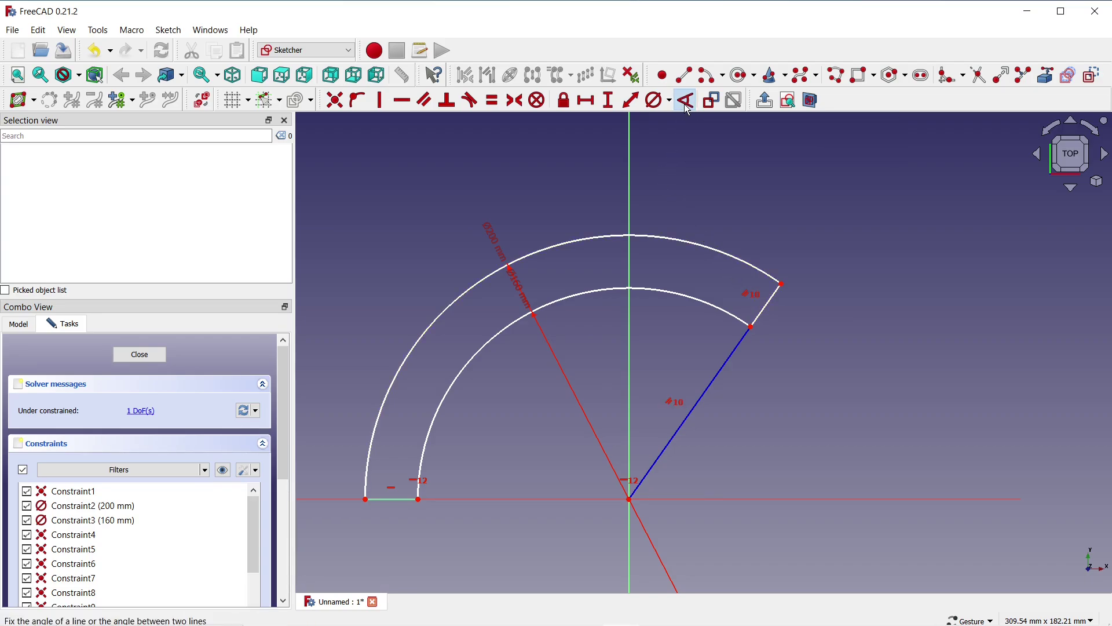
{"action": "left_click", "coordinate": [765, 307]}
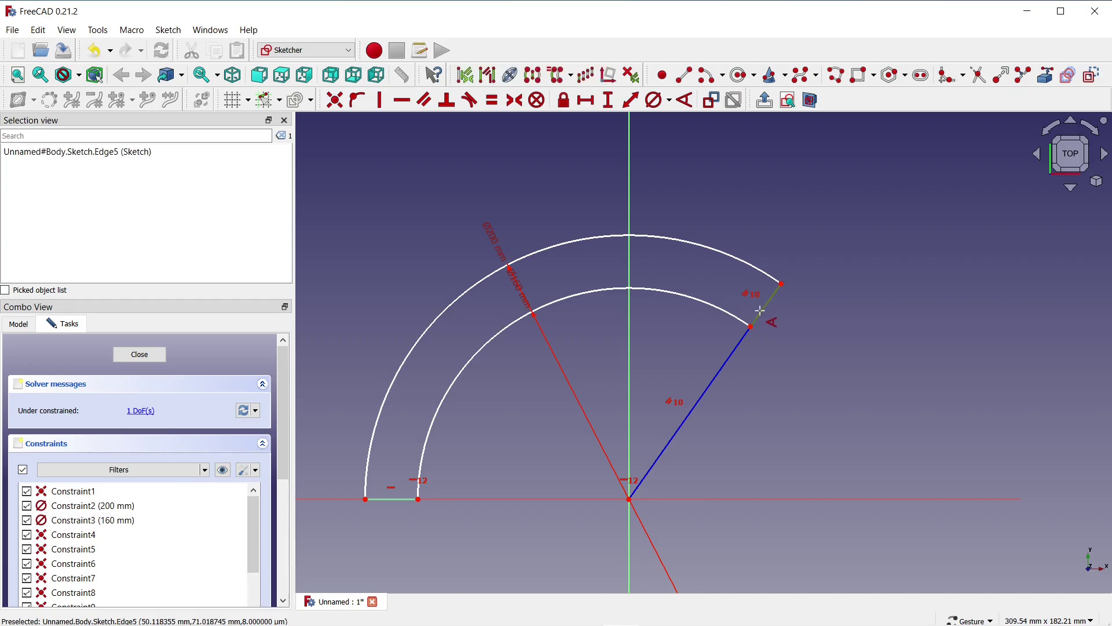
{"action": "left_click", "coordinate": [403, 498]}
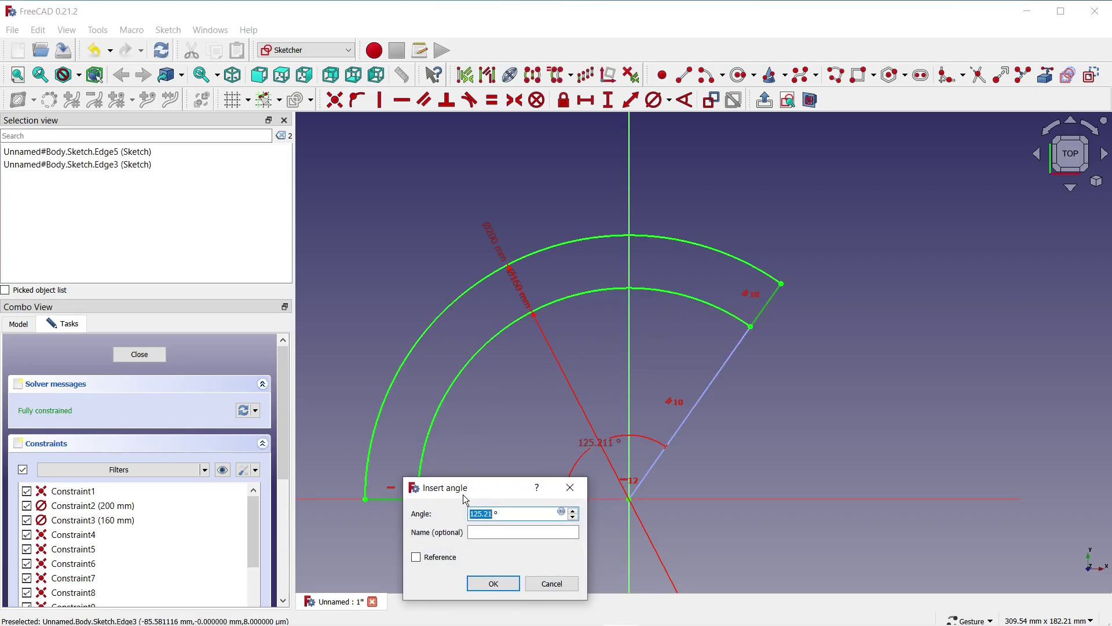
{"action": "type", "text": "140"}
{"action": "left_click", "coordinate": [494, 583]}
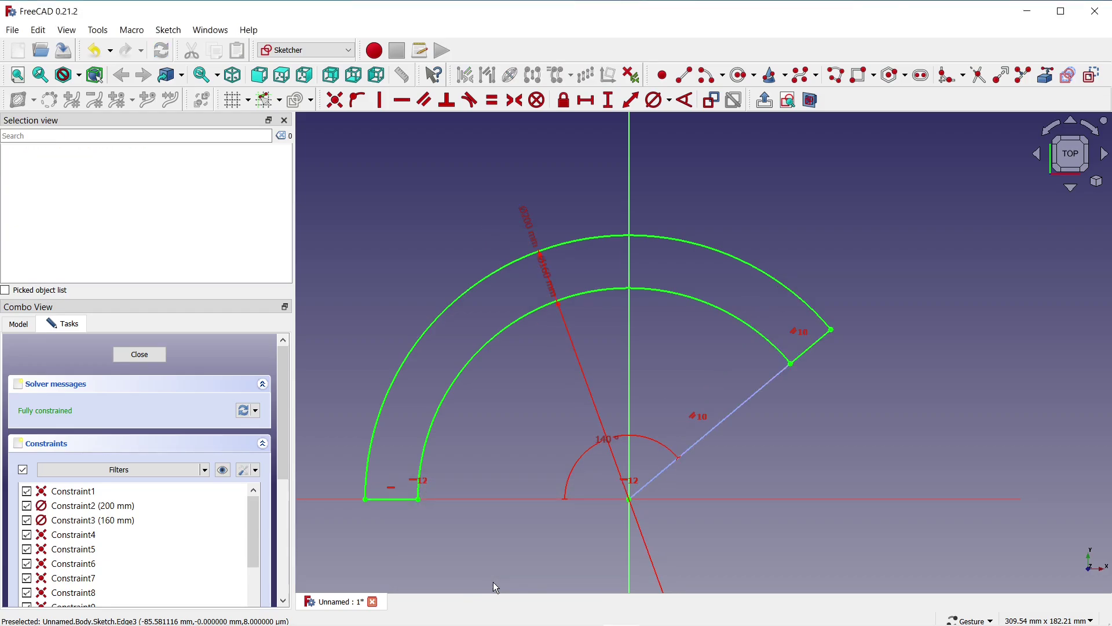
{"action": "left_click", "coordinate": [150, 354]}
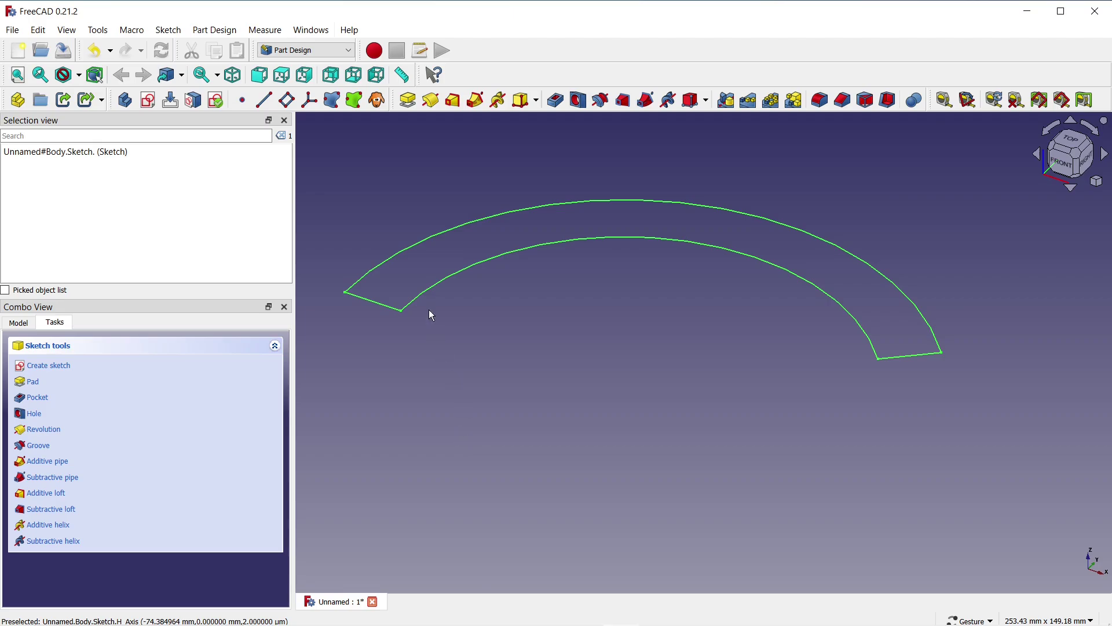
Step: Pad the band sketch into a solid 5 mm thick
{"action": "left_click", "coordinate": [407, 101]}
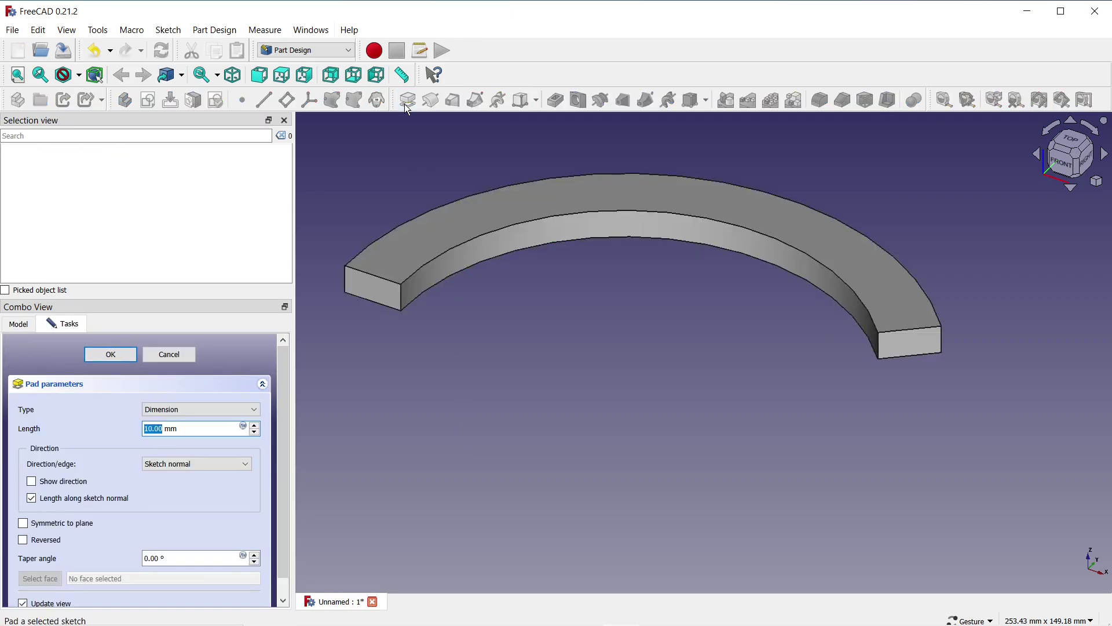
{"action": "left_click", "coordinate": [255, 433]}
{"action": "left_click", "coordinate": [255, 433]}
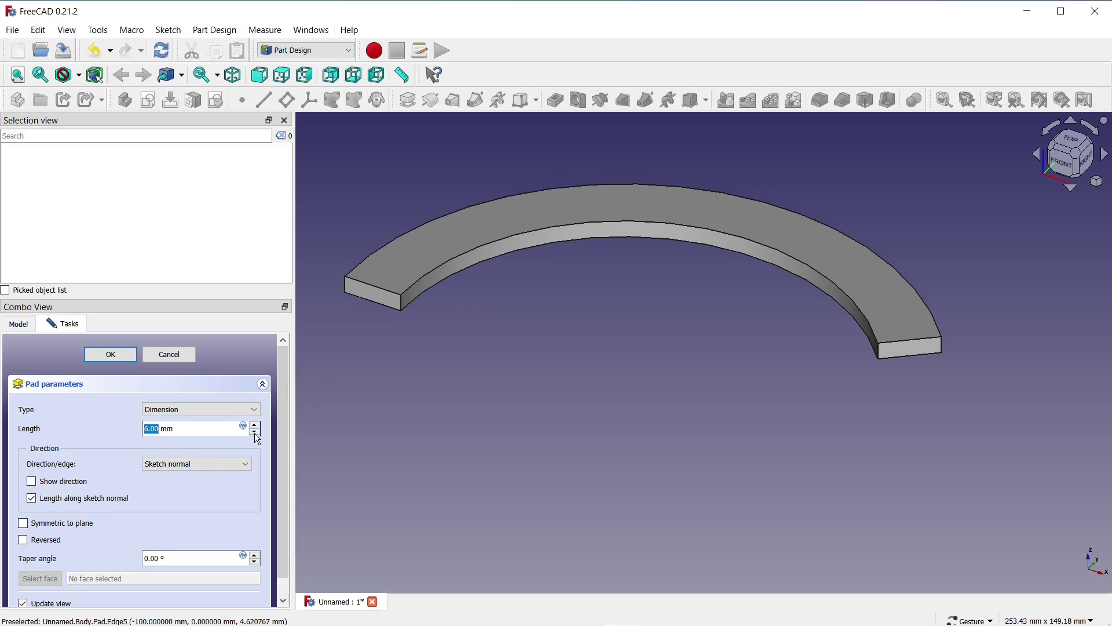
{"action": "left_click", "coordinate": [255, 433]}
{"action": "left_click", "coordinate": [254, 433]}
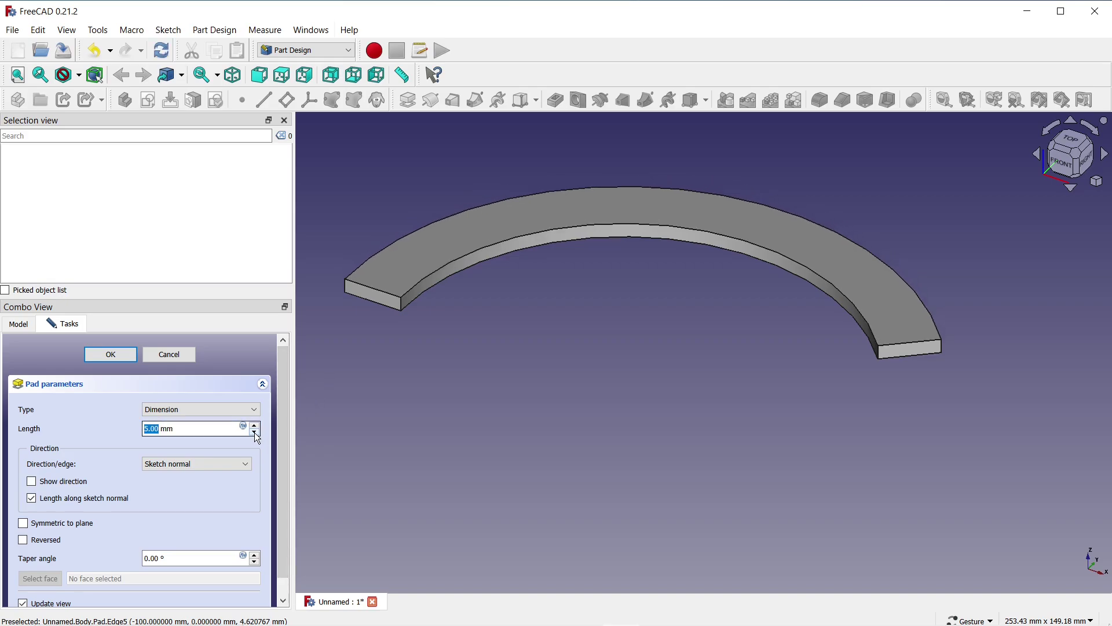
{"action": "left_click", "coordinate": [125, 359]}
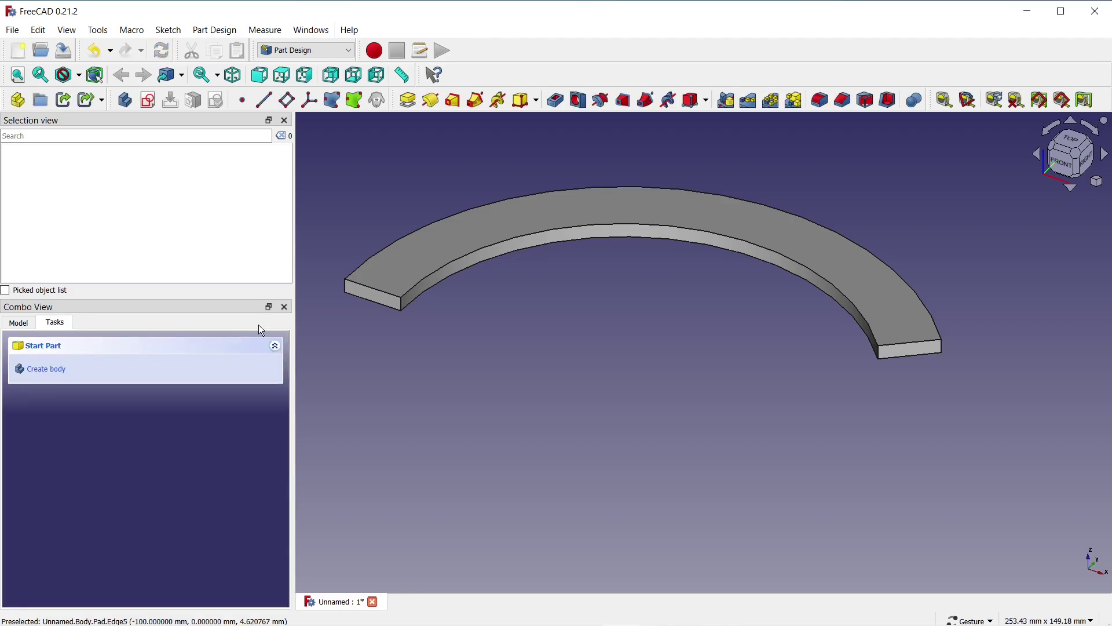
Step: Select the plate's top face and create a new sketch attached to it
{"action": "left_click", "coordinate": [388, 275]}
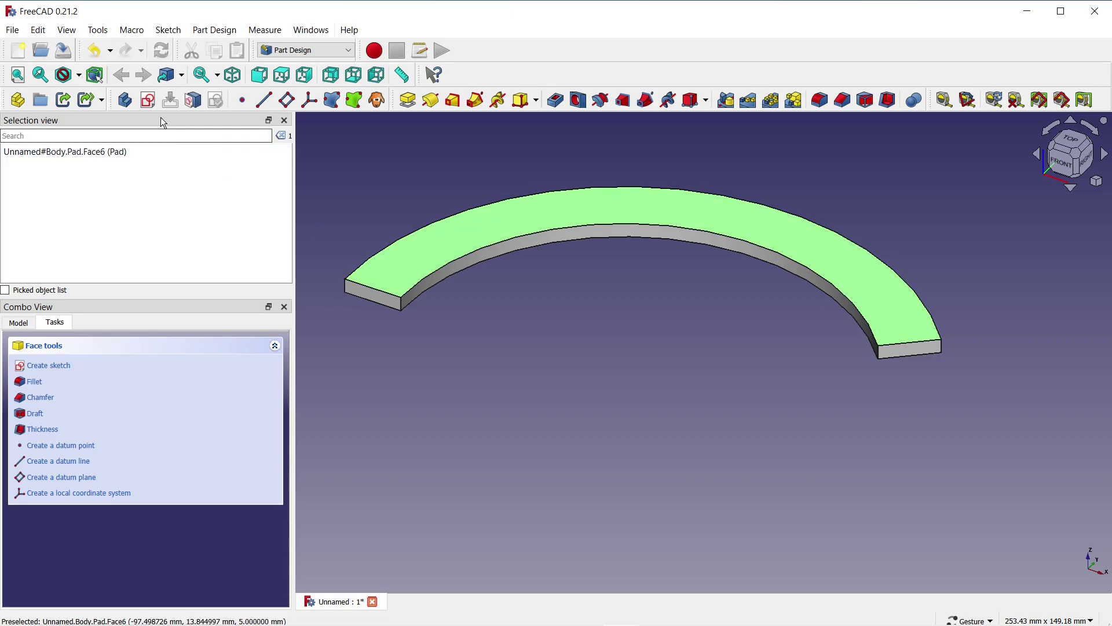
{"action": "left_click", "coordinate": [149, 102]}
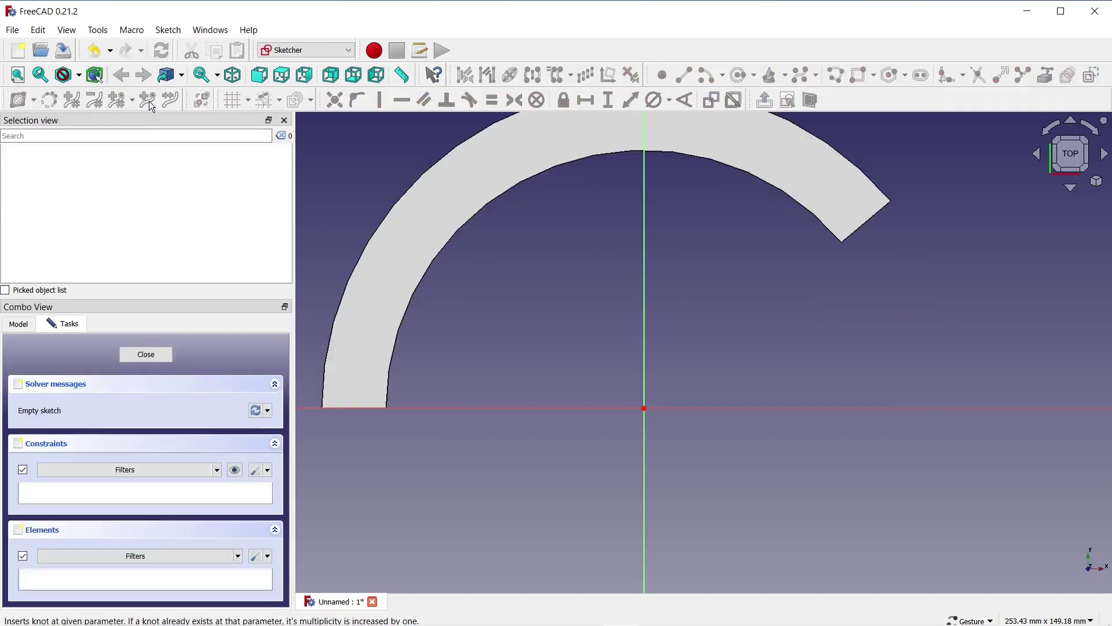
{"action": "scroll", "coordinate": [463, 350], "scroll_direction": "down", "scroll_amount": 1}
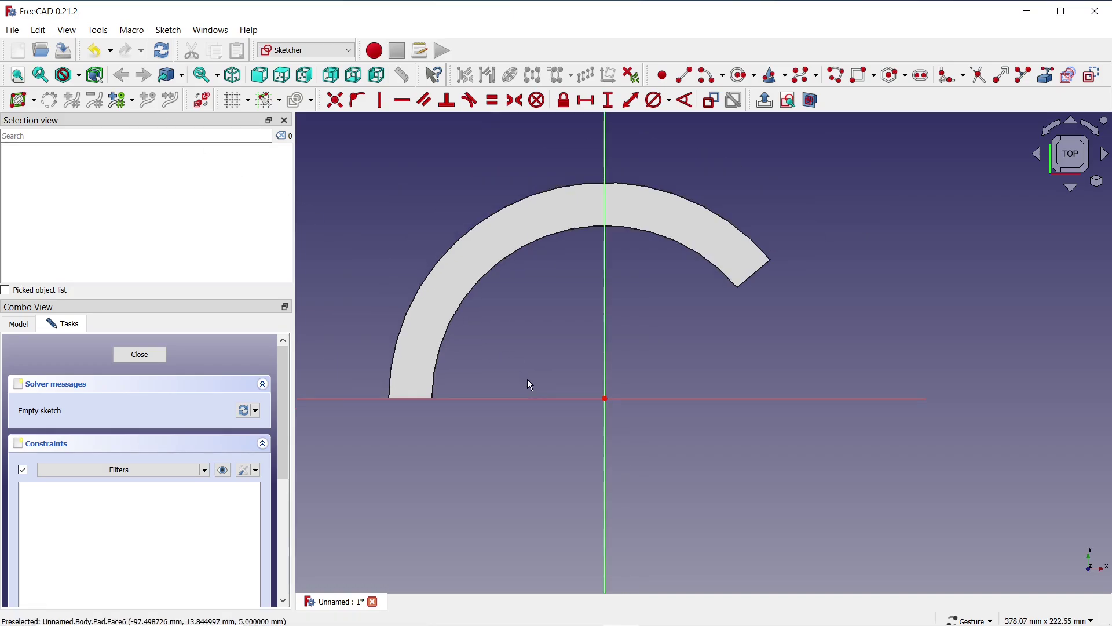
{"action": "scroll", "coordinate": [431, 225], "scroll_direction": "up", "scroll_amount": 1}
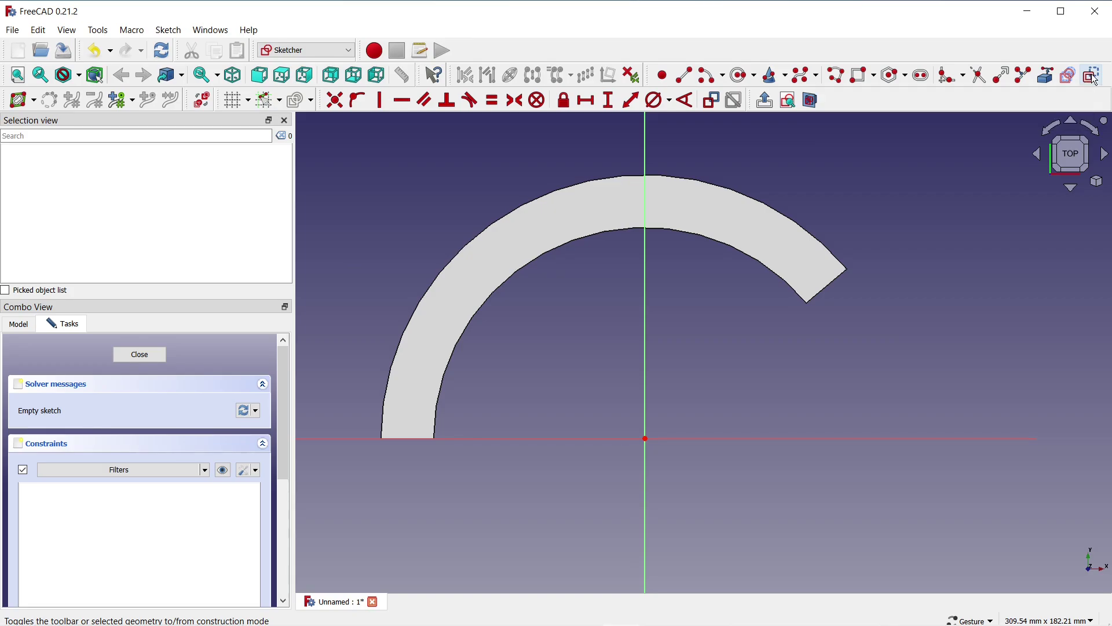
Step: Draw a circle centred on the origin that runs along the plate's band
{"action": "left_click", "coordinate": [739, 76]}
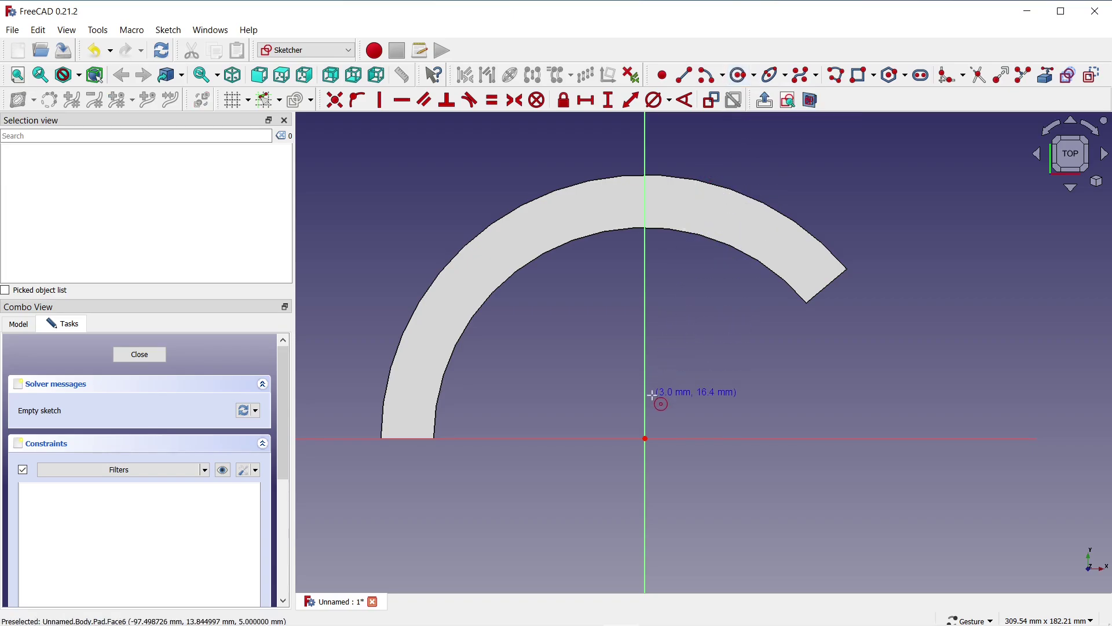
{"action": "left_click", "coordinate": [645, 429]}
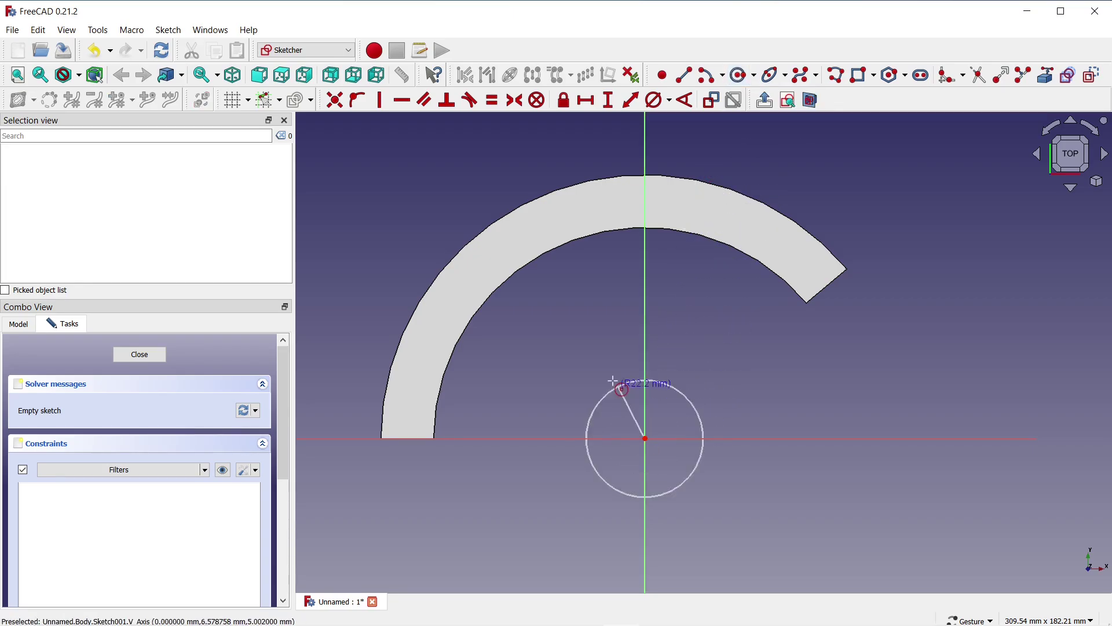
{"action": "left_click", "coordinate": [468, 287]}
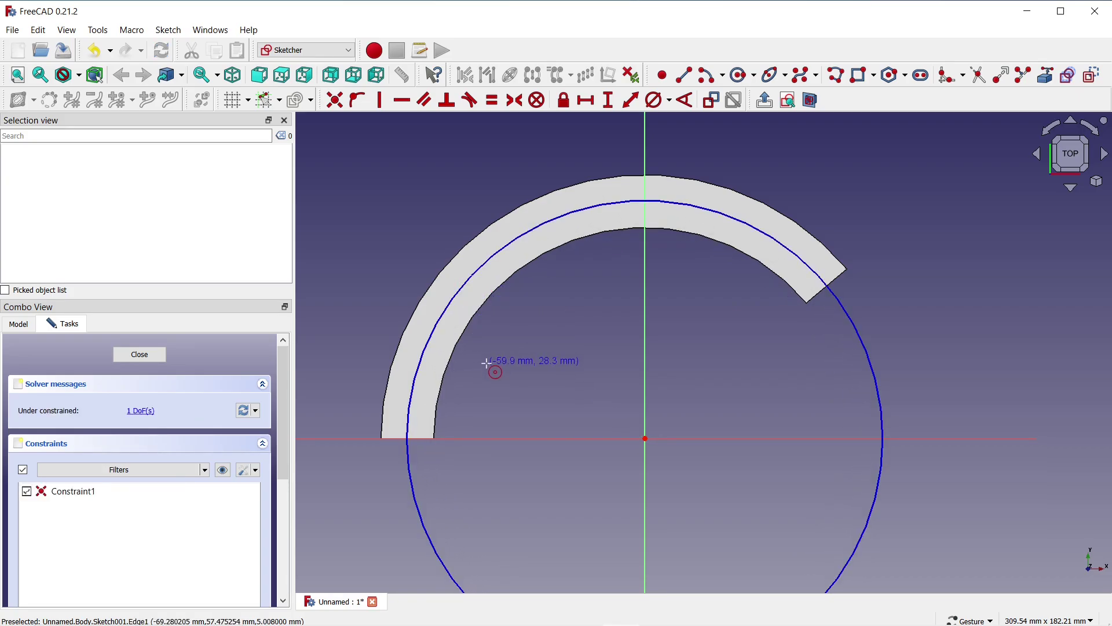
Step: Draw a radius line from the origin to a point on the circle
{"action": "left_click", "coordinate": [684, 78]}
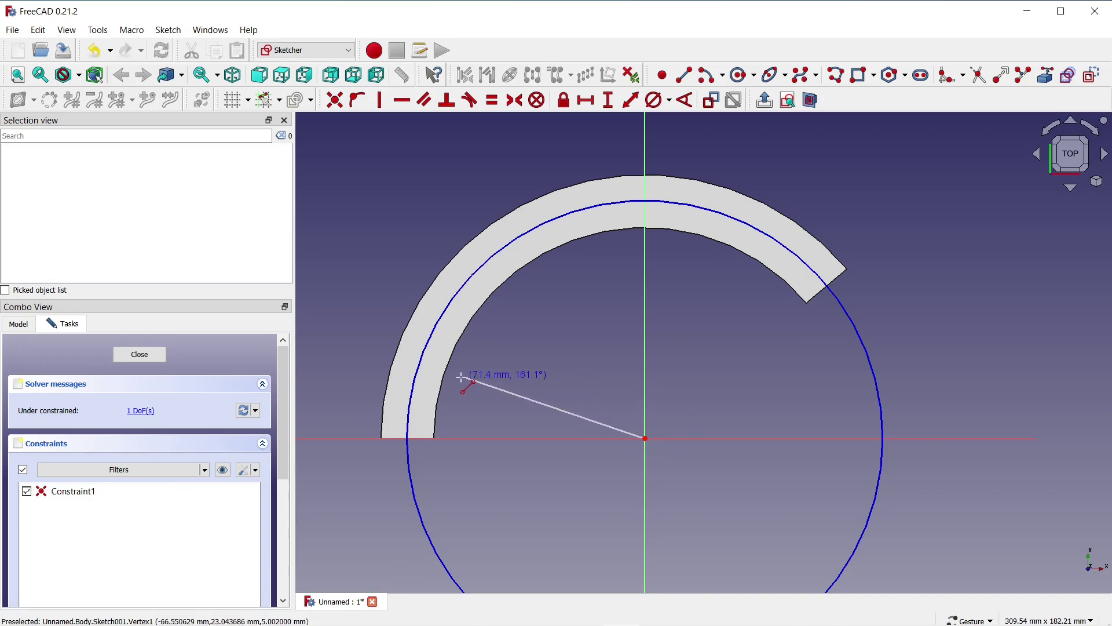
{"action": "left_click", "coordinate": [415, 379]}
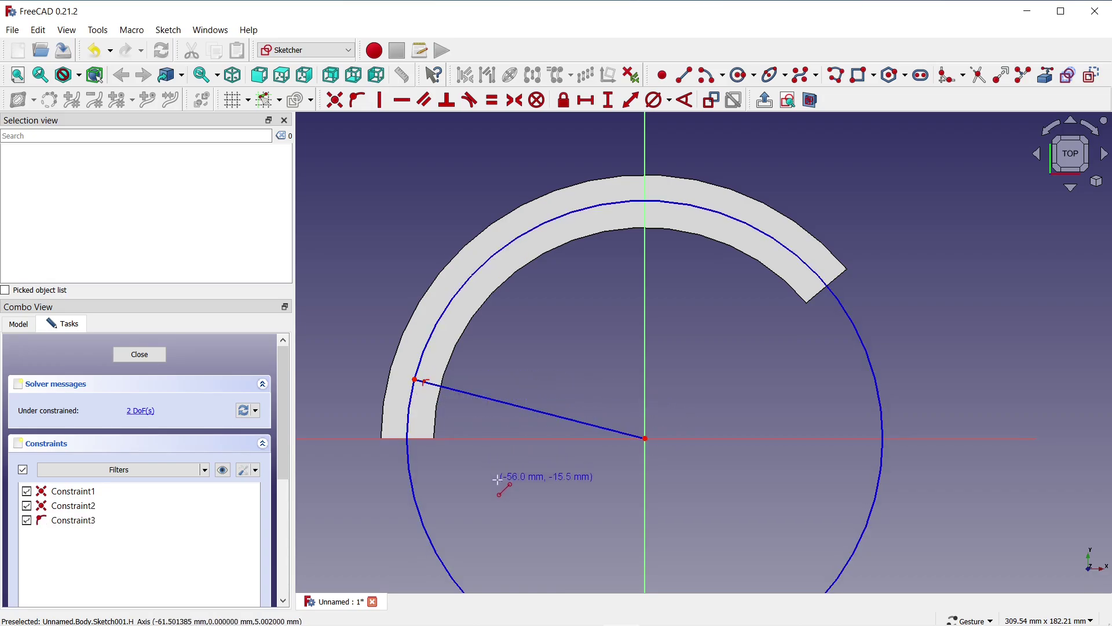
{"action": "key", "text": "k"}
{"action": "key", "text": "o"}
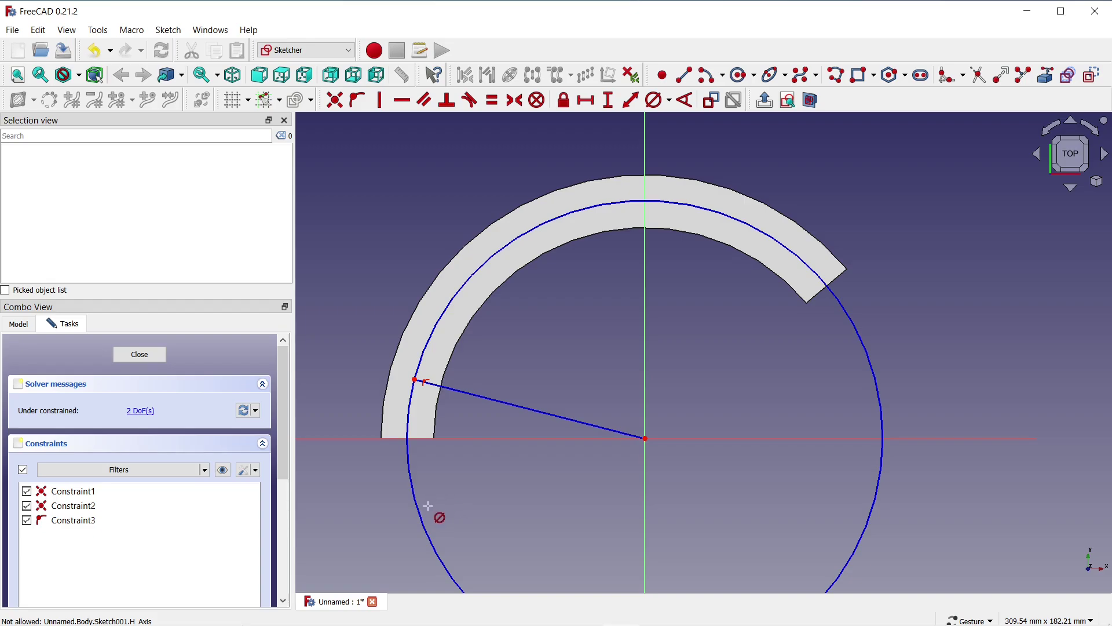
Step: Constrain the guide circle to 180 mm diameter and the radius line to 170°
{"action": "left_click", "coordinate": [421, 513]}
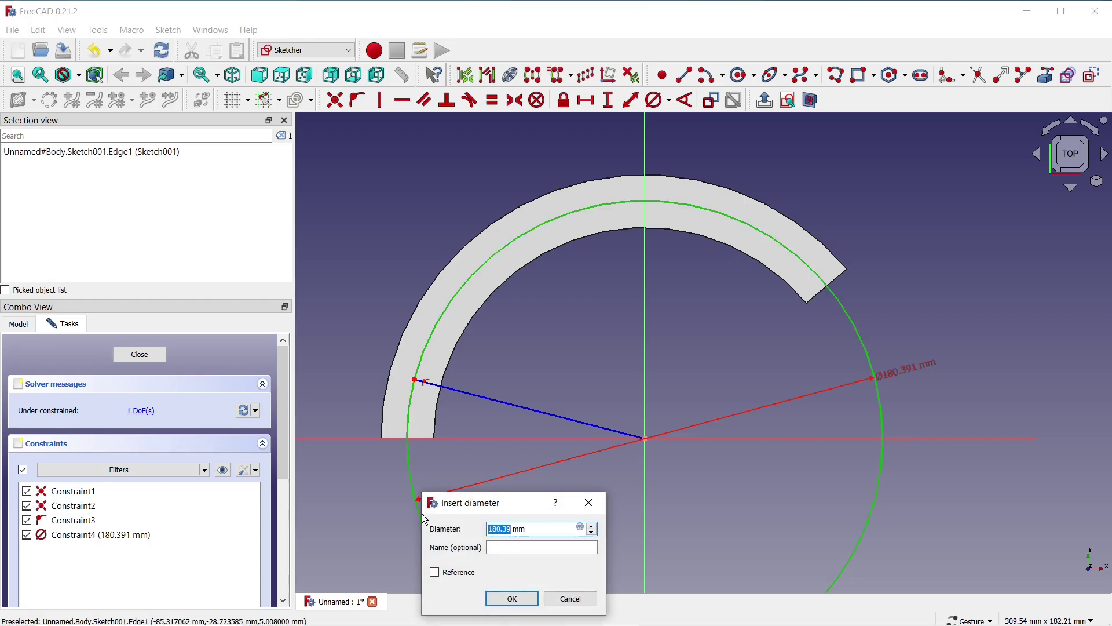
{"action": "type", "text": "1"}
{"action": "type", "text": "80"}
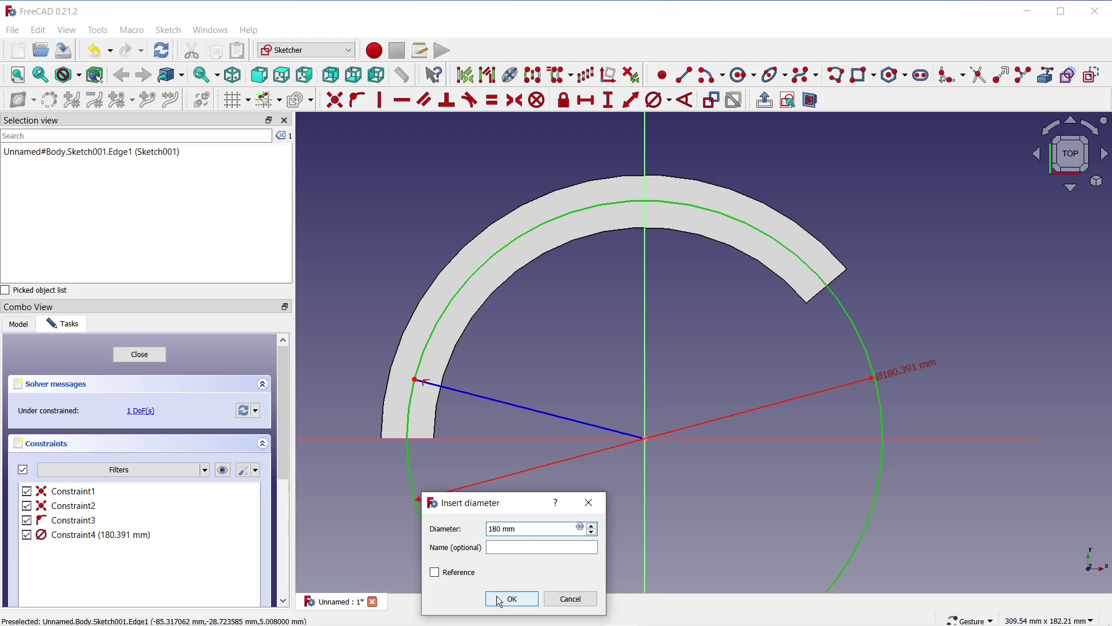
{"action": "left_click", "coordinate": [497, 597]}
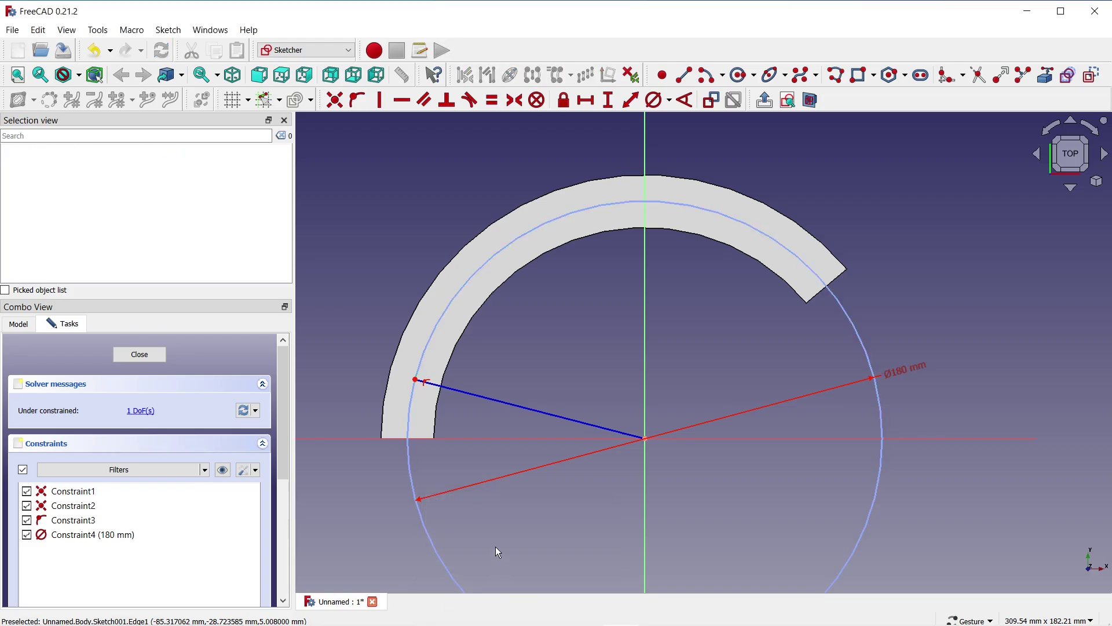
{"action": "key", "text": "k"}
{"action": "key", "text": "o"}
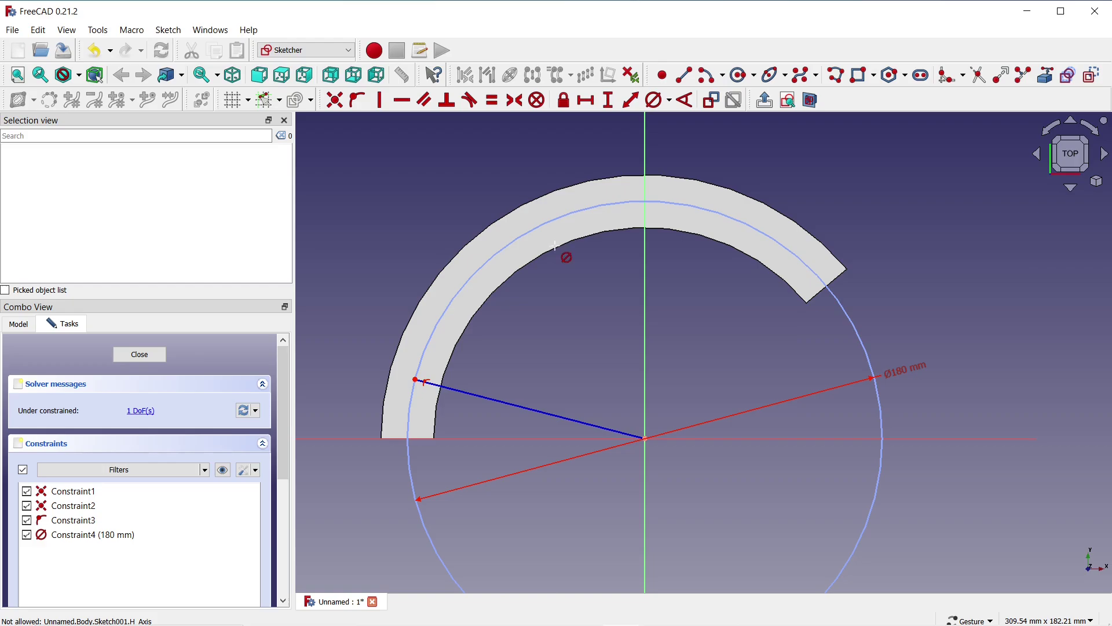
{"action": "left_click", "coordinate": [688, 102]}
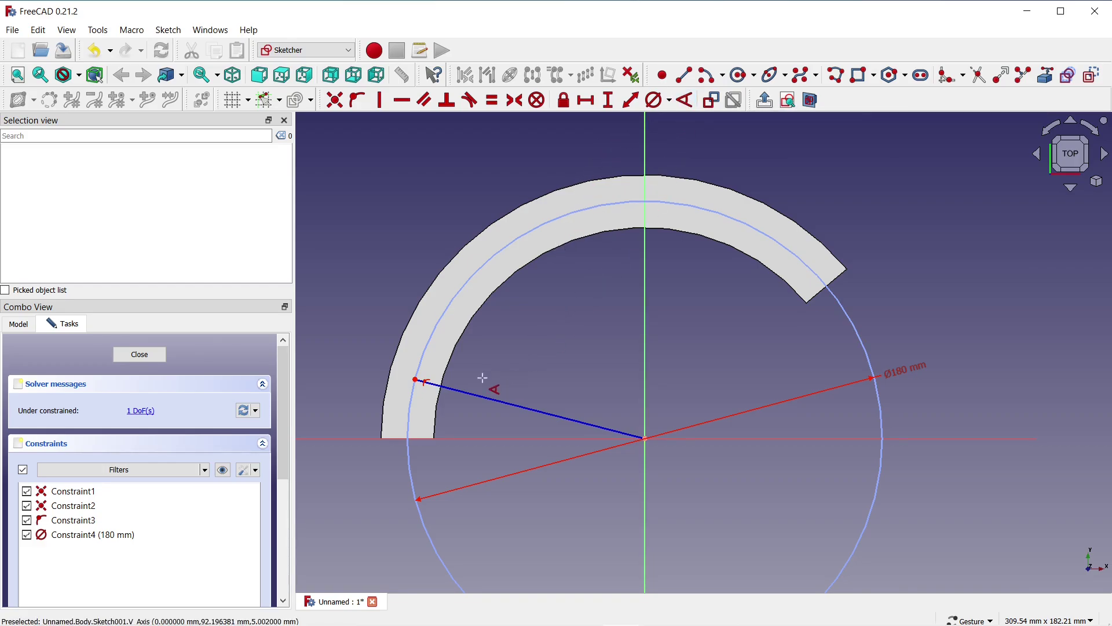
{"action": "left_click", "coordinate": [458, 390]}
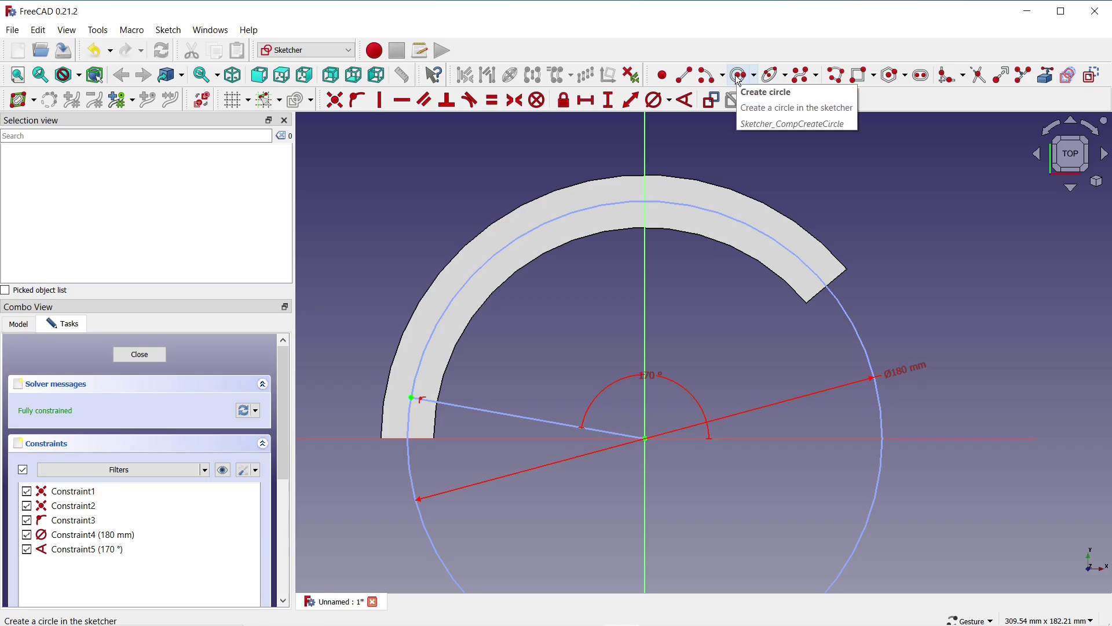
Step: Draw a circle on the radius line's outer end and constrain it to 10 mm diameter
{"action": "left_click", "coordinate": [740, 79]}
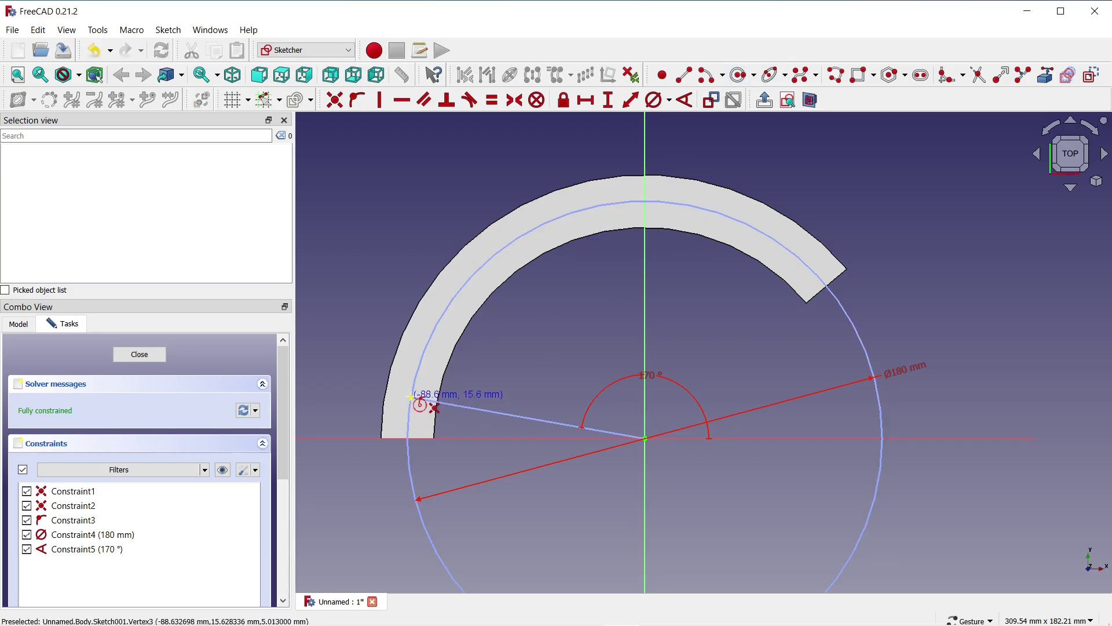
{"action": "left_click", "coordinate": [411, 397]}
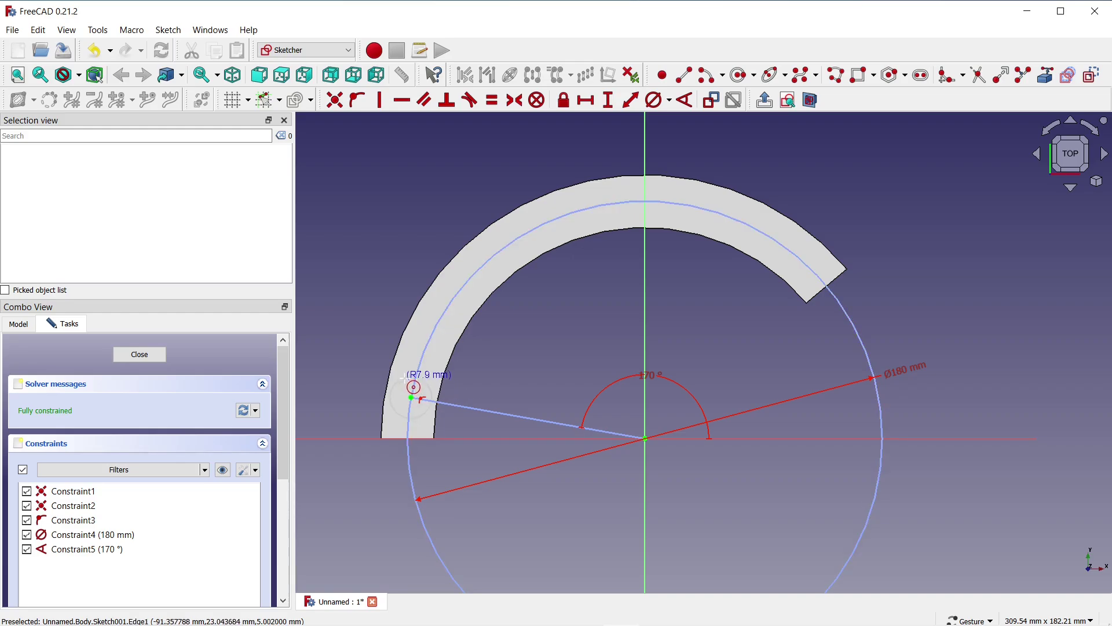
{"action": "left_click", "coordinate": [406, 380]}
{"action": "scroll", "coordinate": [408, 384], "scroll_direction": "up", "scroll_amount": 2}
{"action": "scroll", "coordinate": [409, 384], "scroll_direction": "up", "scroll_amount": 3}
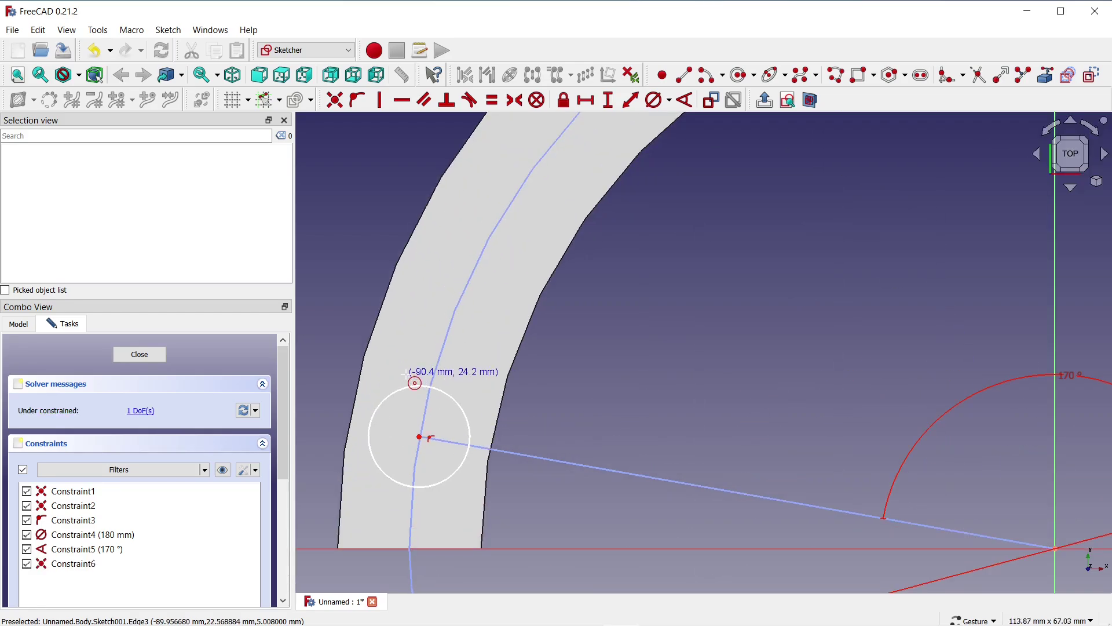
{"action": "left_click", "coordinate": [656, 101]}
{"action": "left_click", "coordinate": [459, 404]}
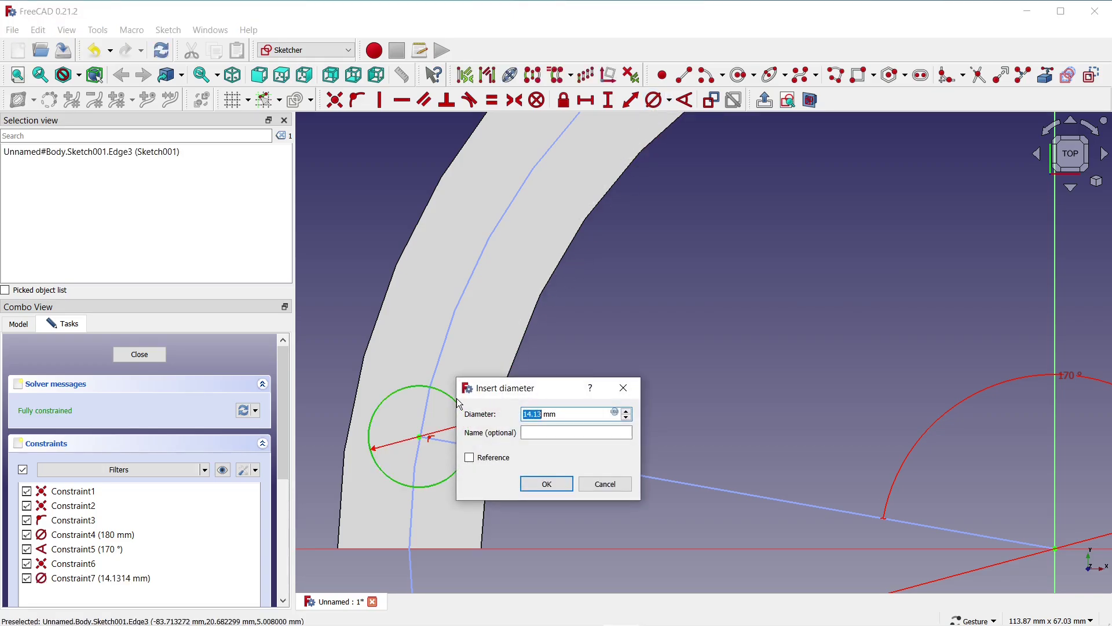
{"action": "type", "text": "10"}
{"action": "key", "text": "Return"}
{"action": "scroll", "coordinate": [572, 395], "scroll_direction": "down", "scroll_amount": 5}
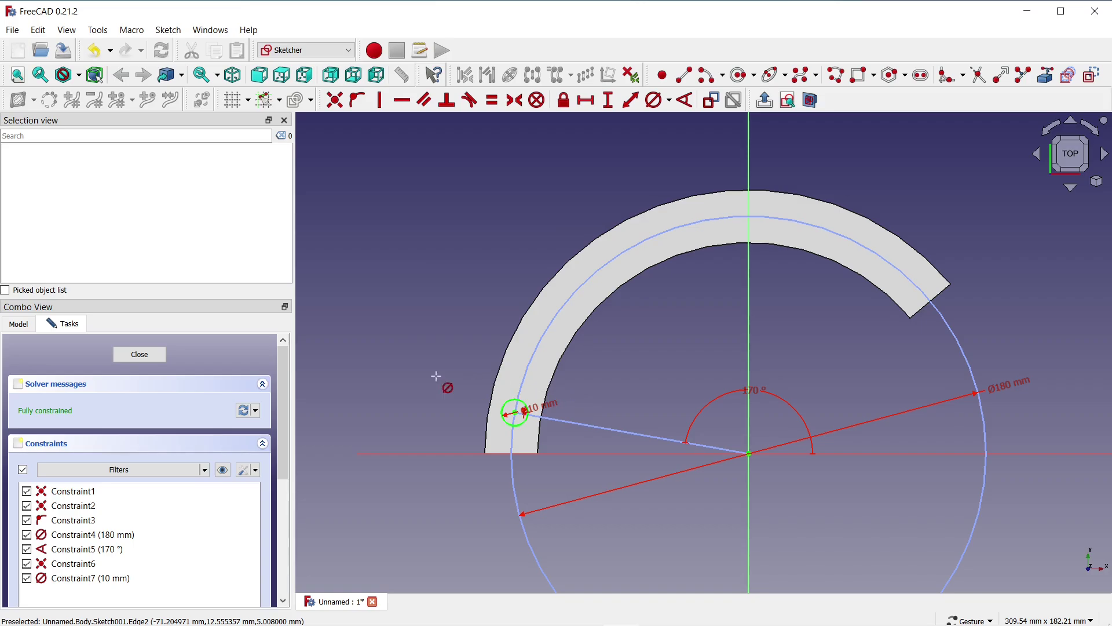
Step: Pocket the 10 mm circle Through all into the plate and select the Pocket in the Model tree
{"action": "left_click", "coordinate": [146, 355]}
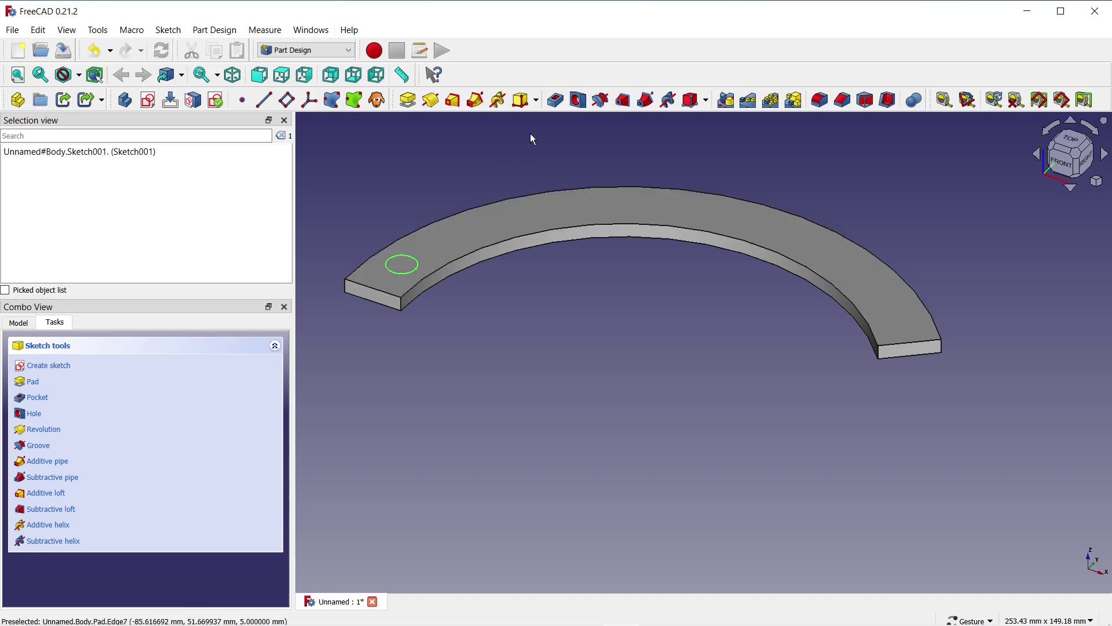
{"action": "left_click", "coordinate": [555, 100]}
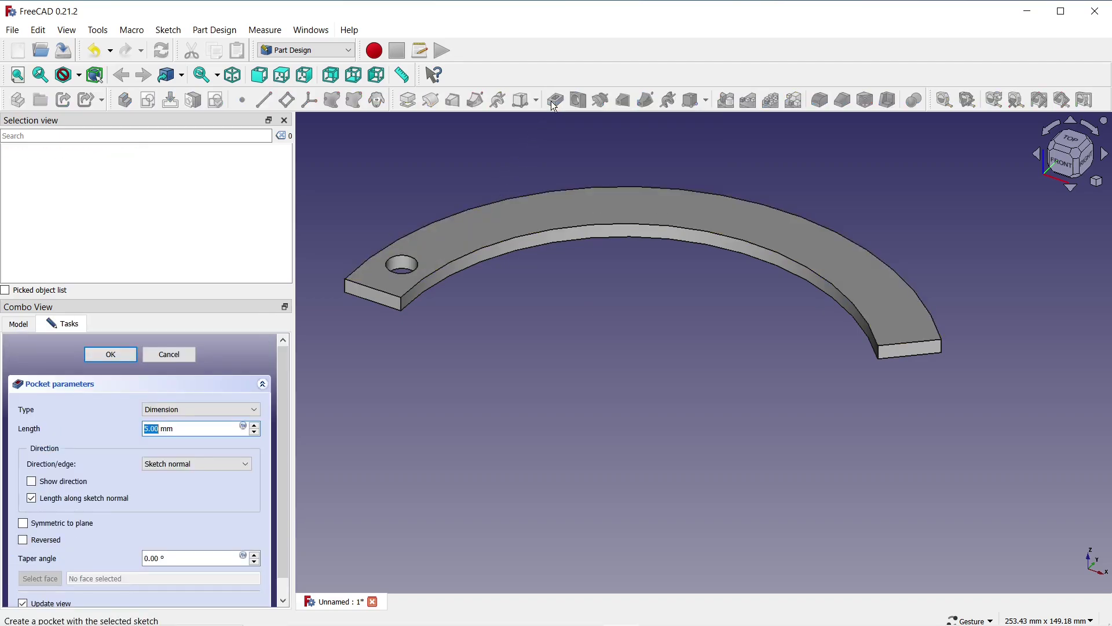
{"action": "left_click", "coordinate": [251, 409]}
{"action": "left_click", "coordinate": [222, 430]}
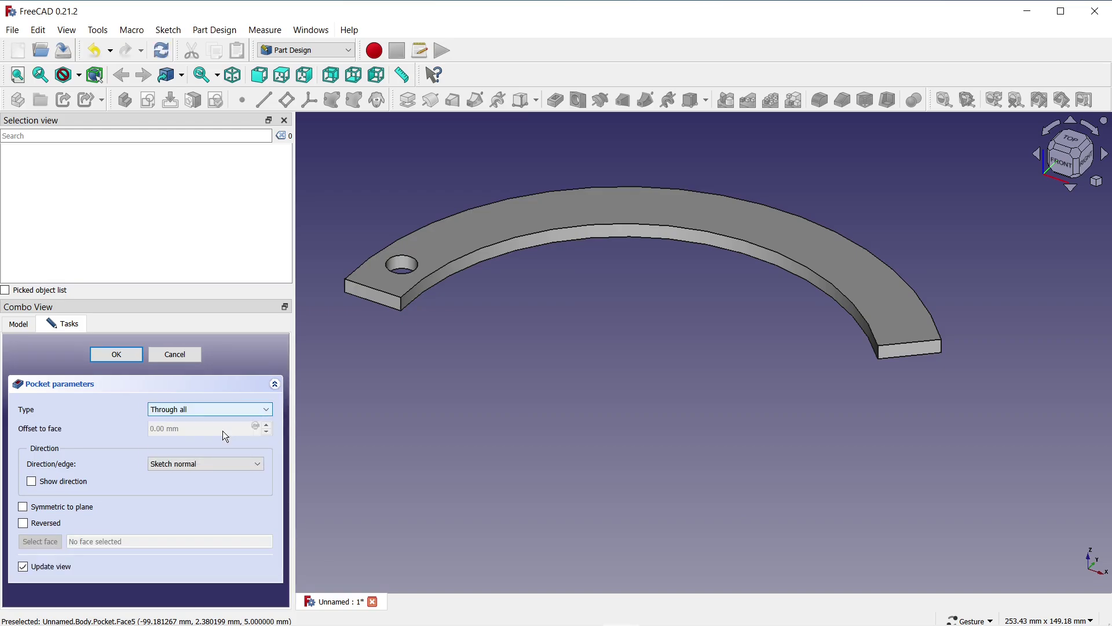
{"action": "left_click", "coordinate": [120, 355]}
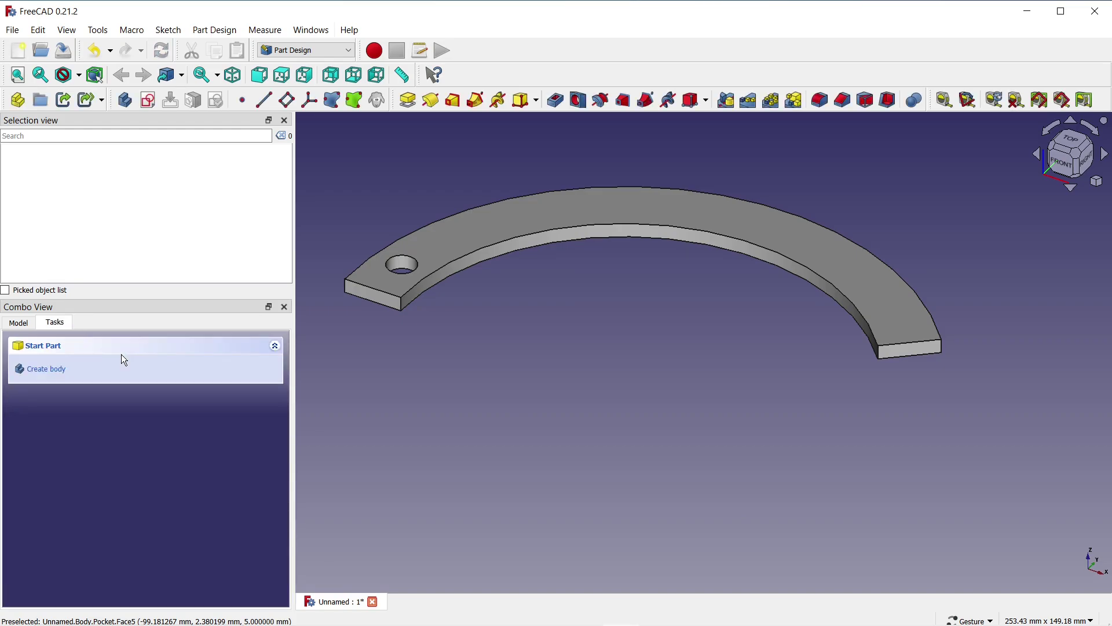
{"action": "left_click", "coordinate": [26, 326]}
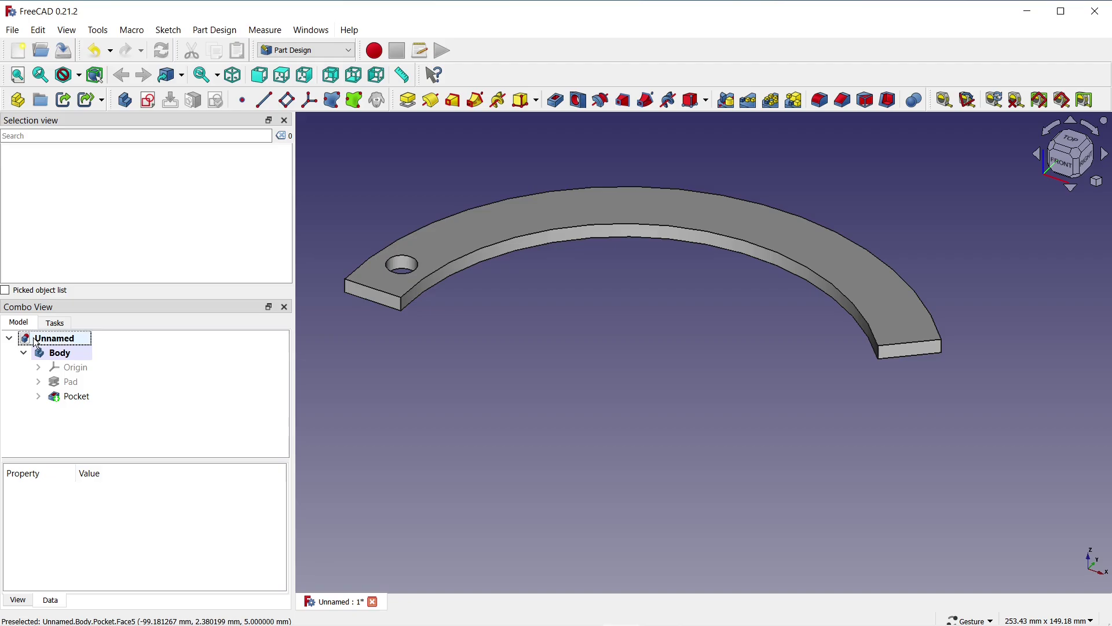
{"action": "left_click", "coordinate": [80, 399]}
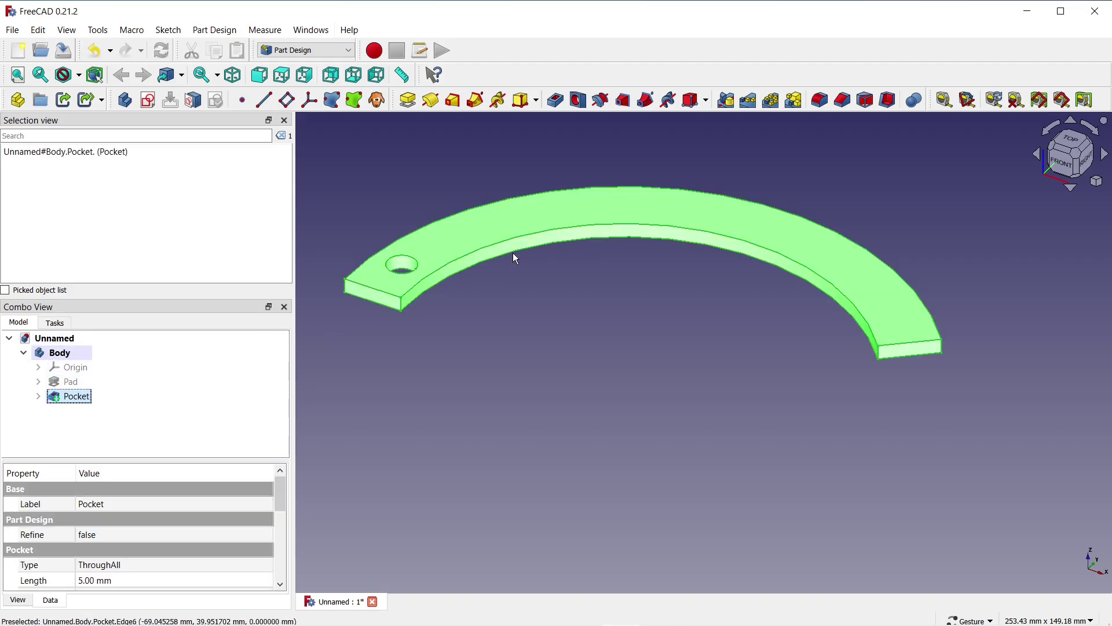
Step: Start a polar pattern of the pocket with the Z axis as rotation axis
{"action": "left_click", "coordinate": [773, 102]}
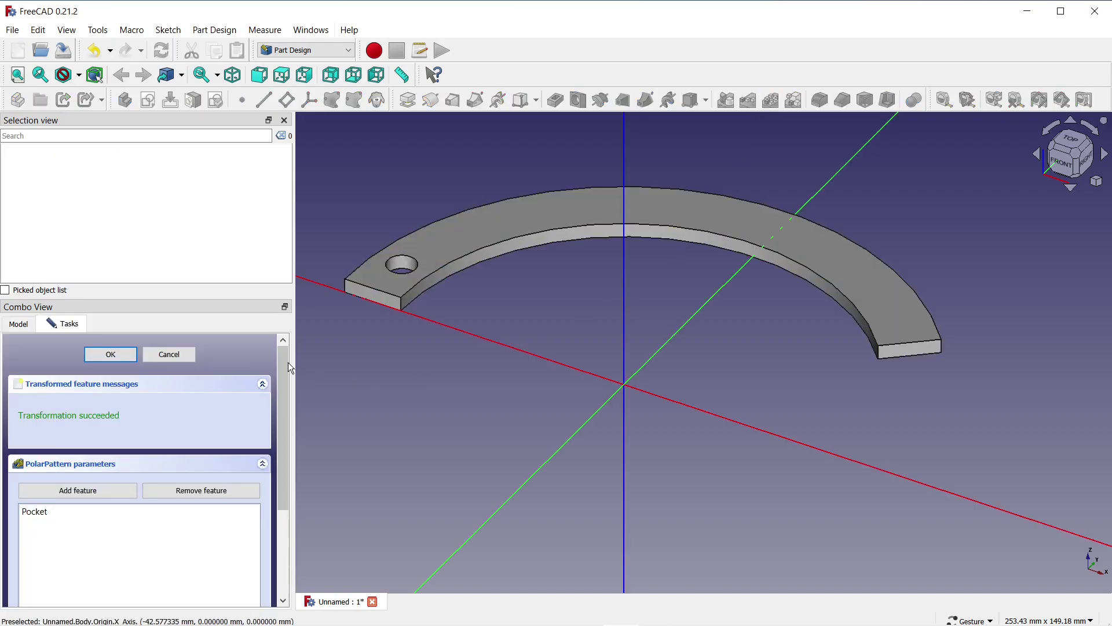
{"action": "scroll", "coordinate": [286, 364], "scroll_direction": "down", "scroll_amount": 1}
{"action": "left_click_drag", "start_coordinate": [290, 371], "coordinate": [288, 466]}
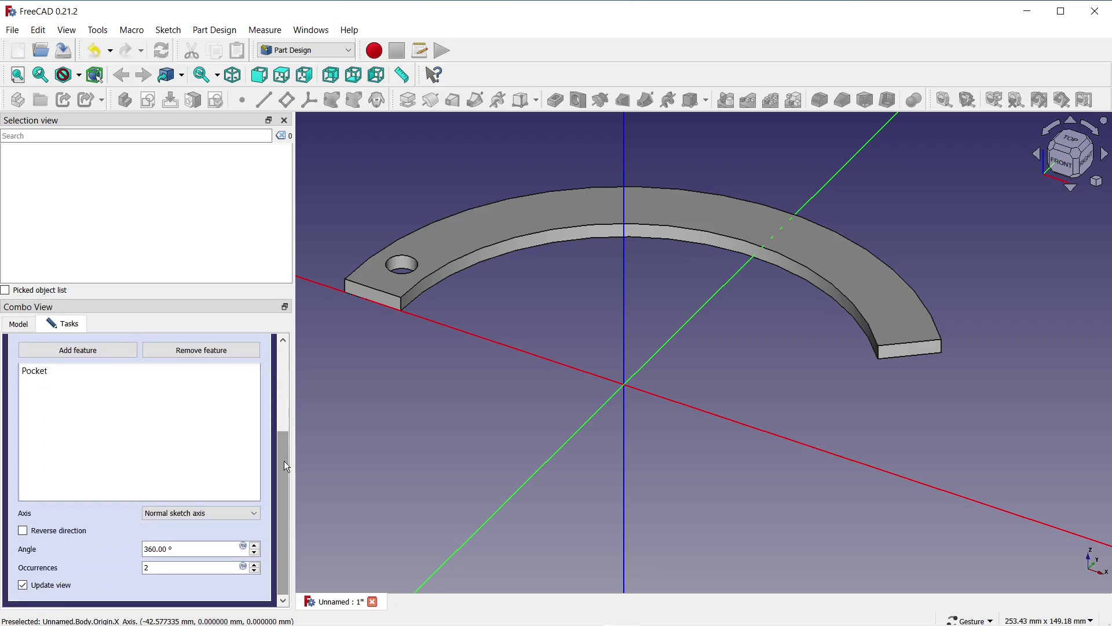
{"action": "left_click", "coordinate": [254, 514]}
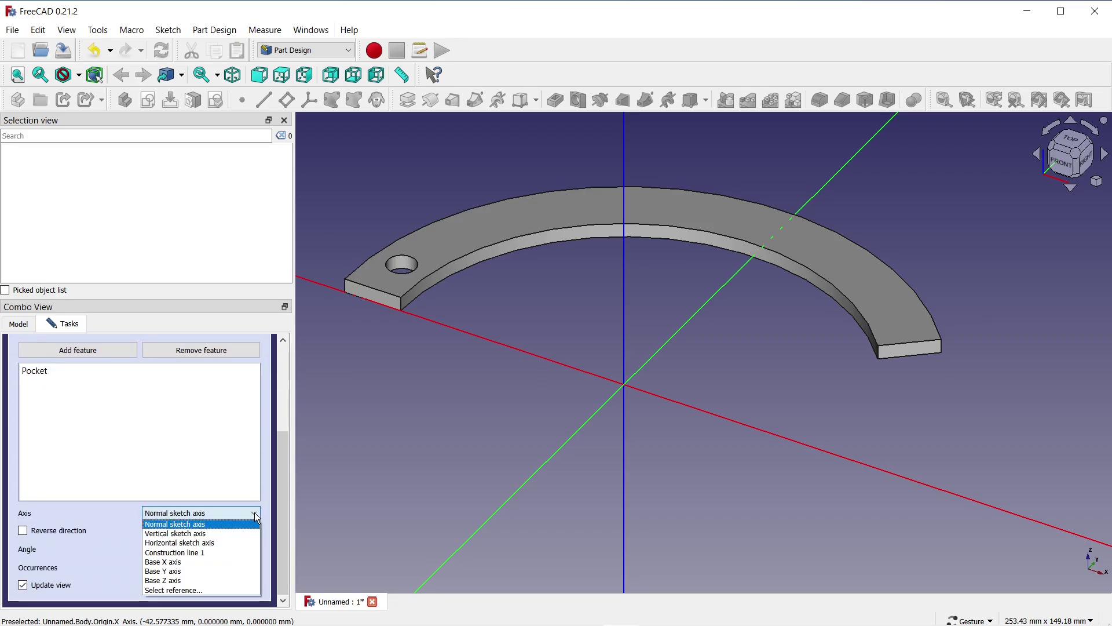
{"action": "left_click", "coordinate": [204, 590]}
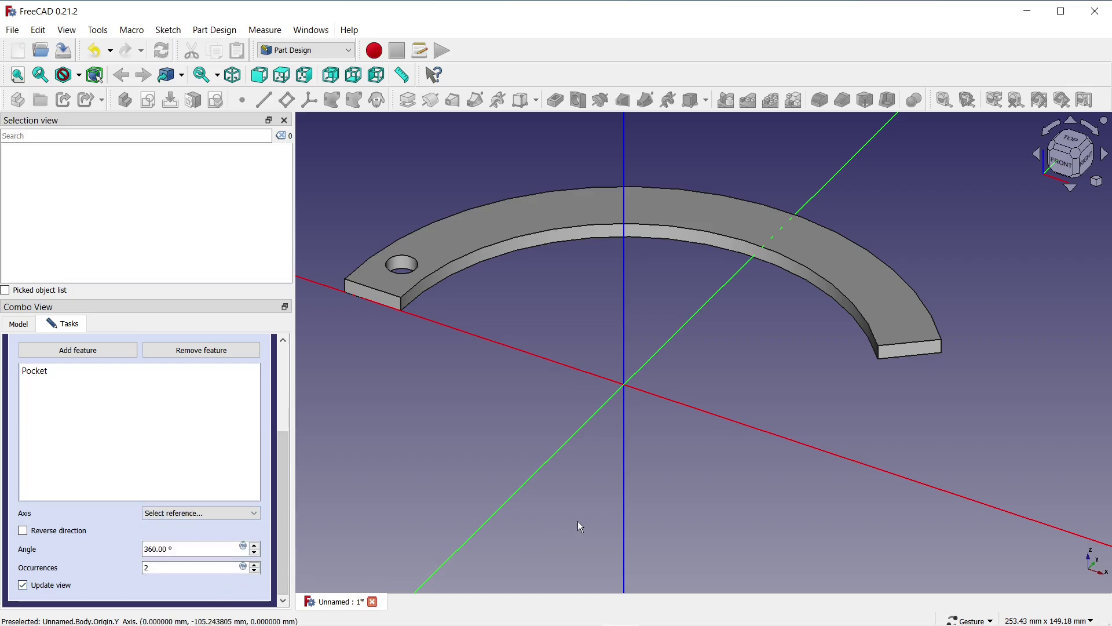
{"action": "left_click", "coordinate": [623, 507]}
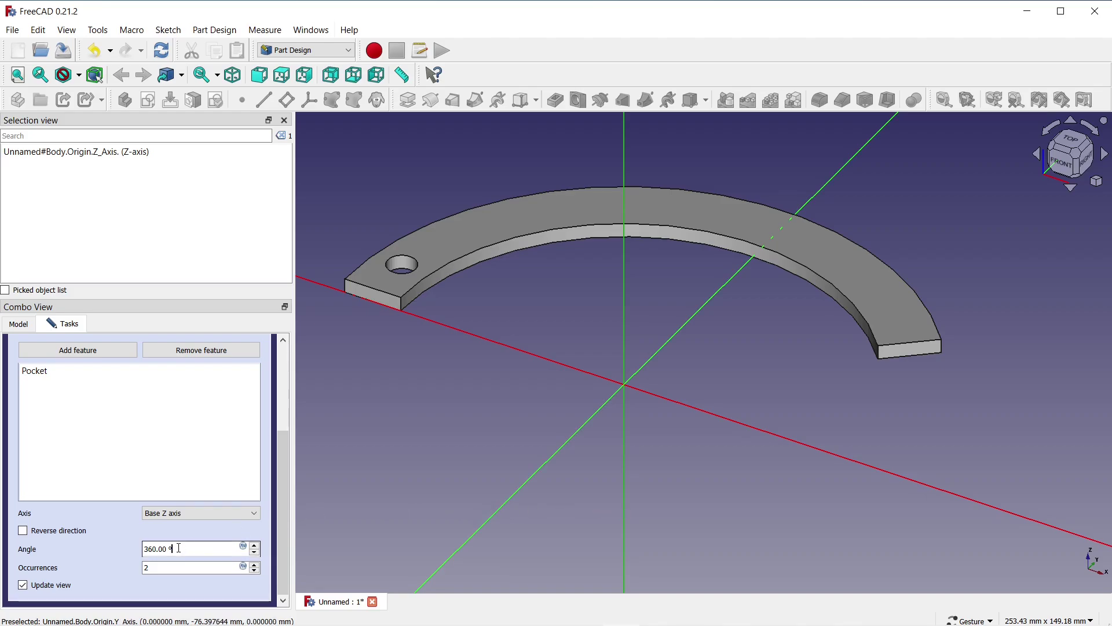
Step: Set the pattern angle to 120°, reverse direction, raise occurrences to five, and confirm
{"action": "left_click_drag", "start_coordinate": [179, 548], "coordinate": [133, 545]}
{"action": "type", "text": "120"}
{"action": "left_click", "coordinate": [164, 569]}
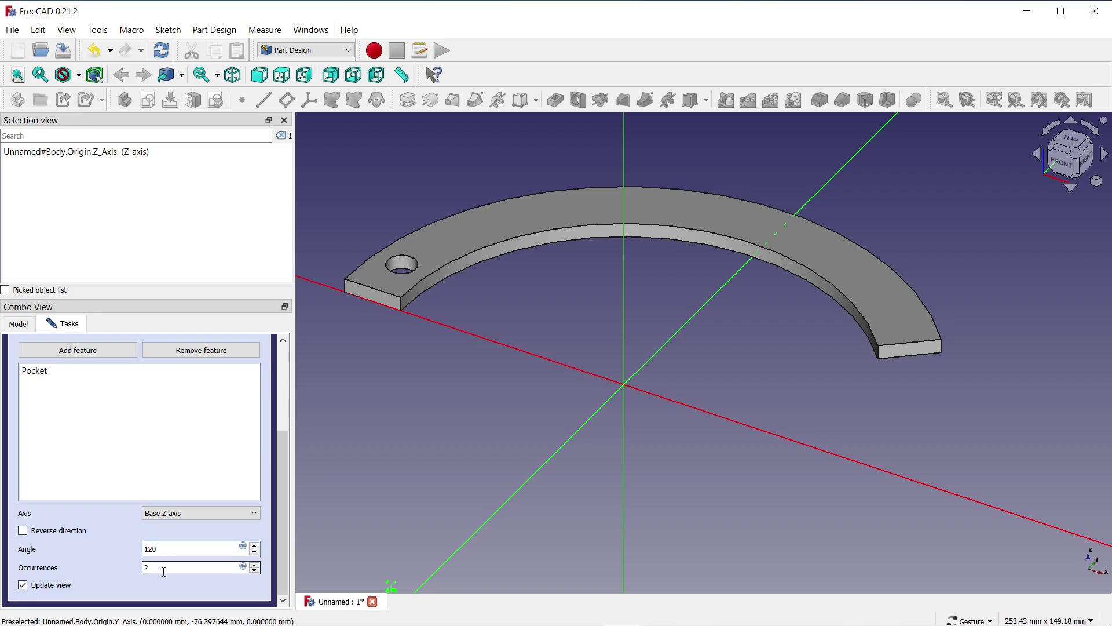
{"action": "left_click", "coordinate": [23, 531]}
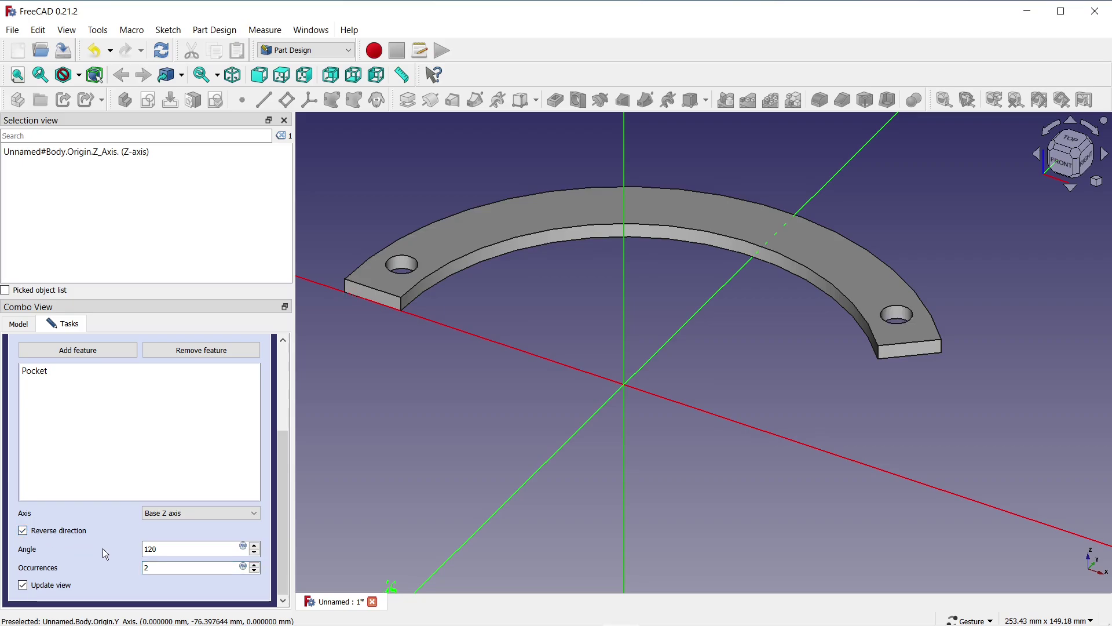
{"action": "left_click", "coordinate": [256, 565]}
{"action": "left_click", "coordinate": [258, 569]}
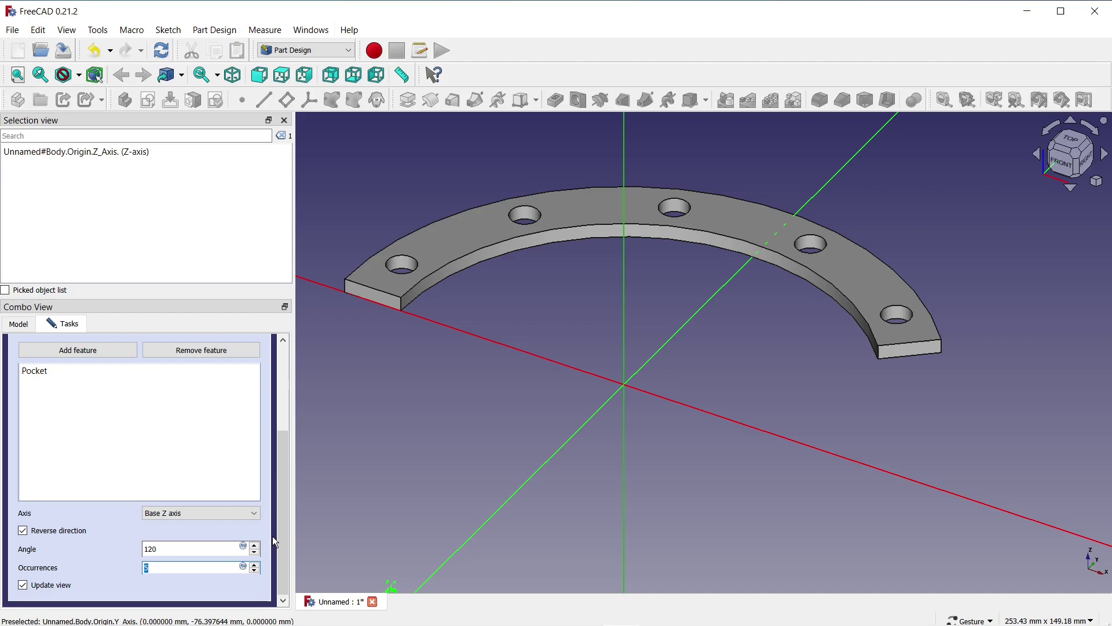
{"action": "left_click_drag", "start_coordinate": [281, 523], "coordinate": [288, 427]}
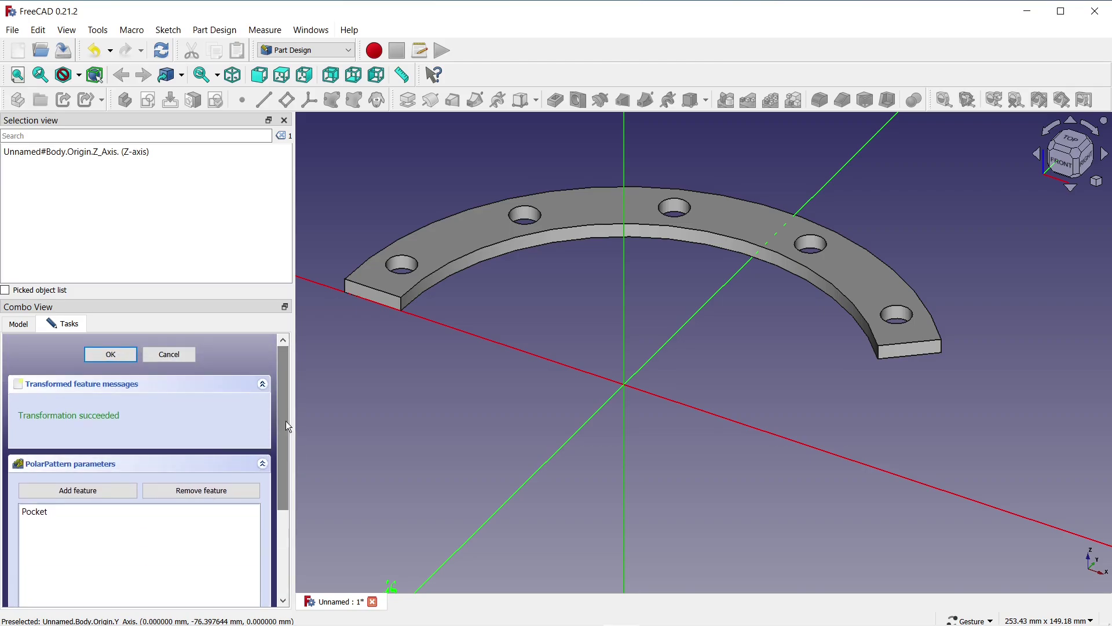
{"action": "left_click", "coordinate": [101, 354]}
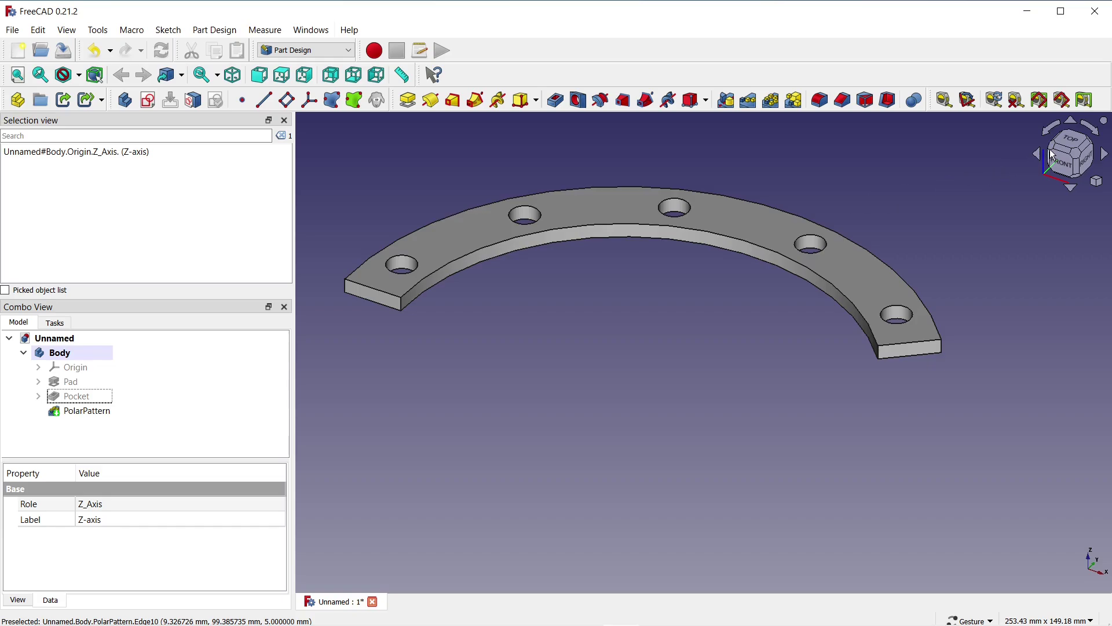
{"action": "left_click", "coordinate": [1069, 147]}
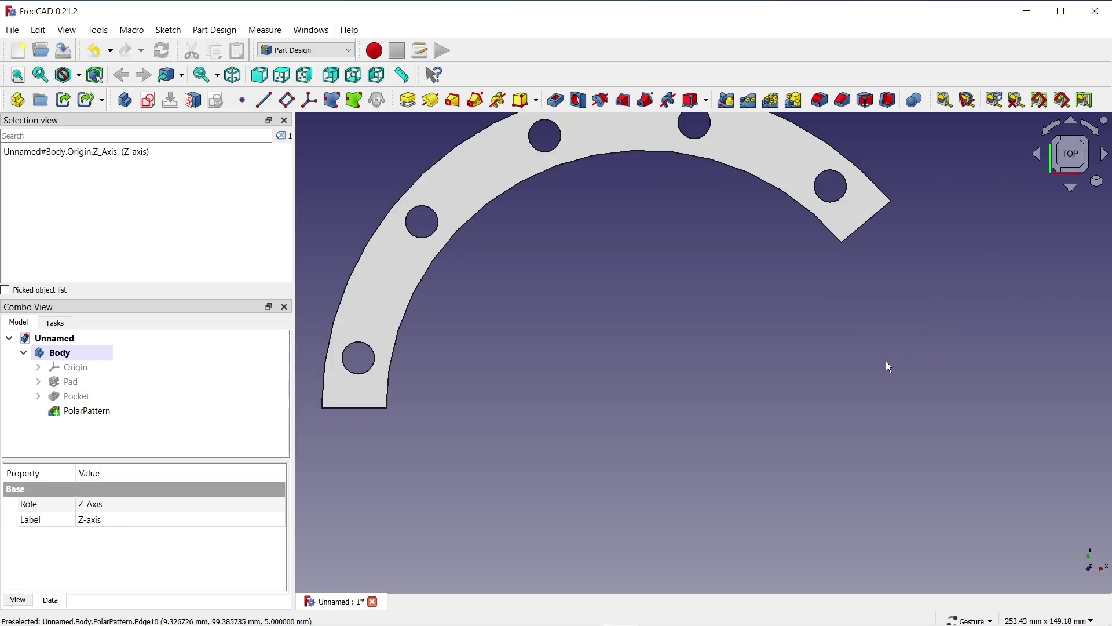
{"action": "scroll", "coordinate": [888, 366], "scroll_direction": "down", "scroll_amount": 2}
{"action": "mouse_move", "coordinate": [830, 377]}
{"action": "left_mouse_down"}
{"action": "mouse_move", "coordinate": [790, 330]}
{"action": "mouse_move", "coordinate": [747, 317]}
{"action": "left_mouse_up"}
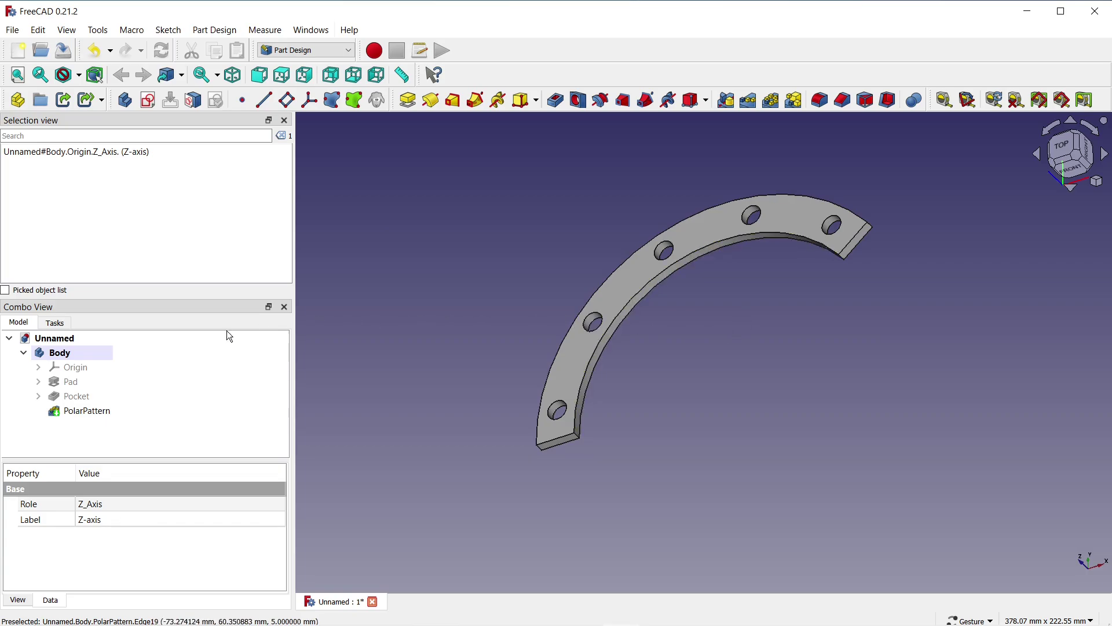
{"action": "left_click", "coordinate": [65, 359]}
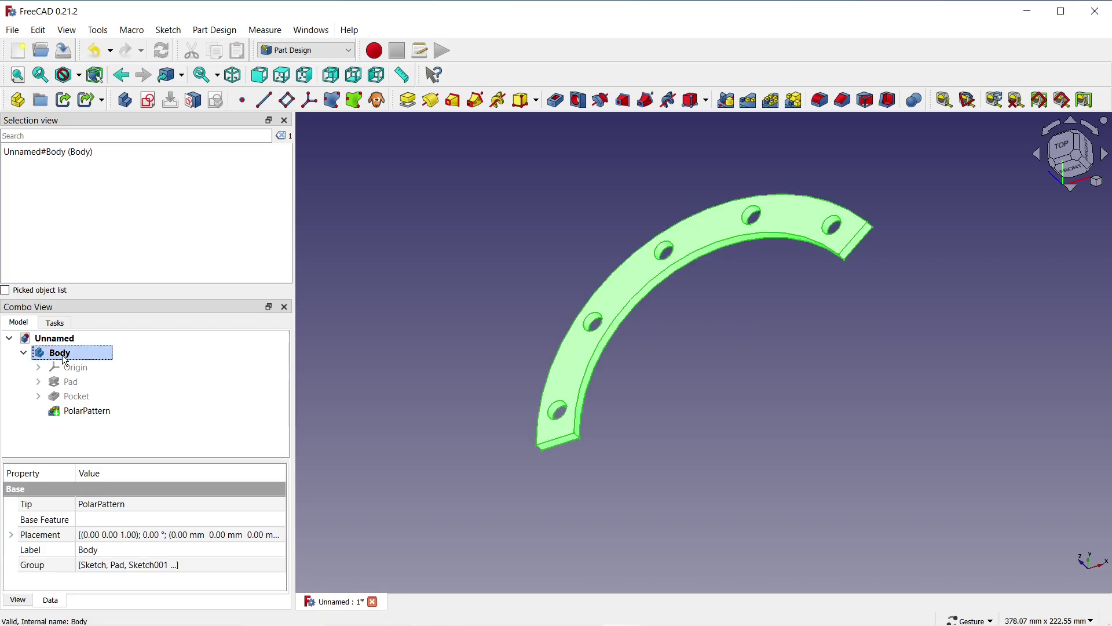
Step: Set the Body's appearance to Shaded display, Chrome material and lime-green shape colour
{"action": "right_click", "coordinate": [65, 359]}
{"action": "left_click", "coordinate": [132, 105]}
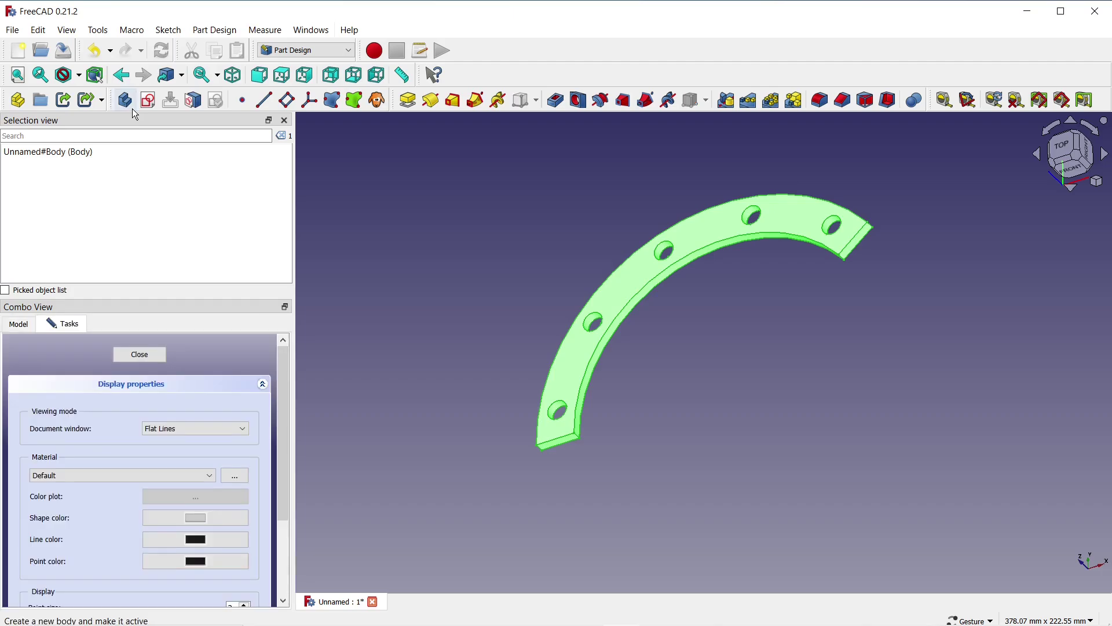
{"action": "left_click", "coordinate": [174, 428]}
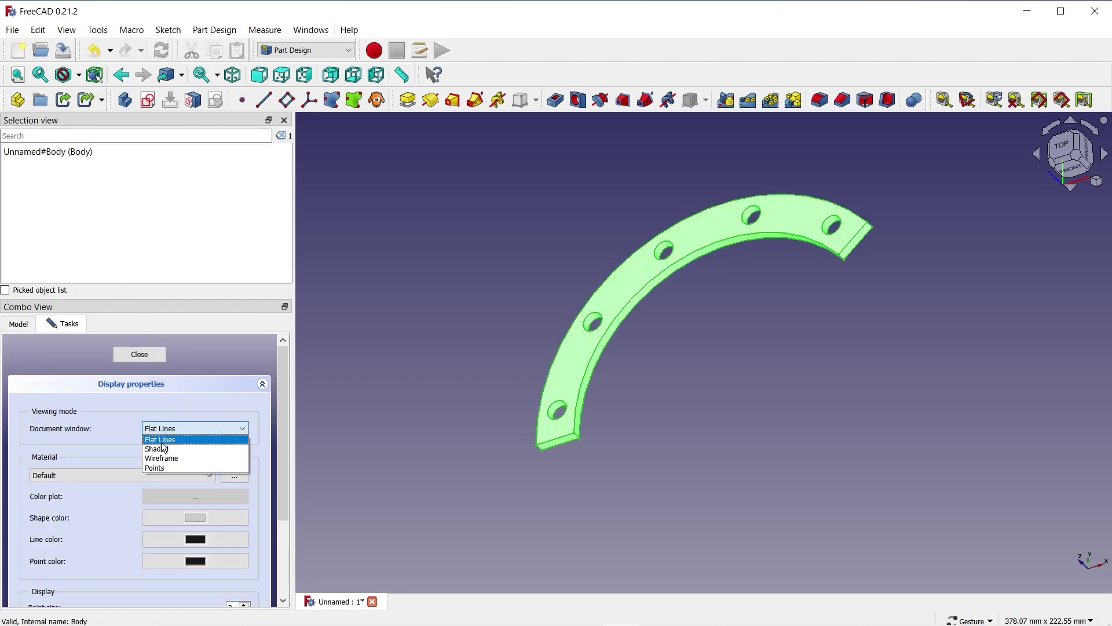
{"action": "left_click", "coordinate": [165, 448]}
{"action": "left_click", "coordinate": [77, 475]}
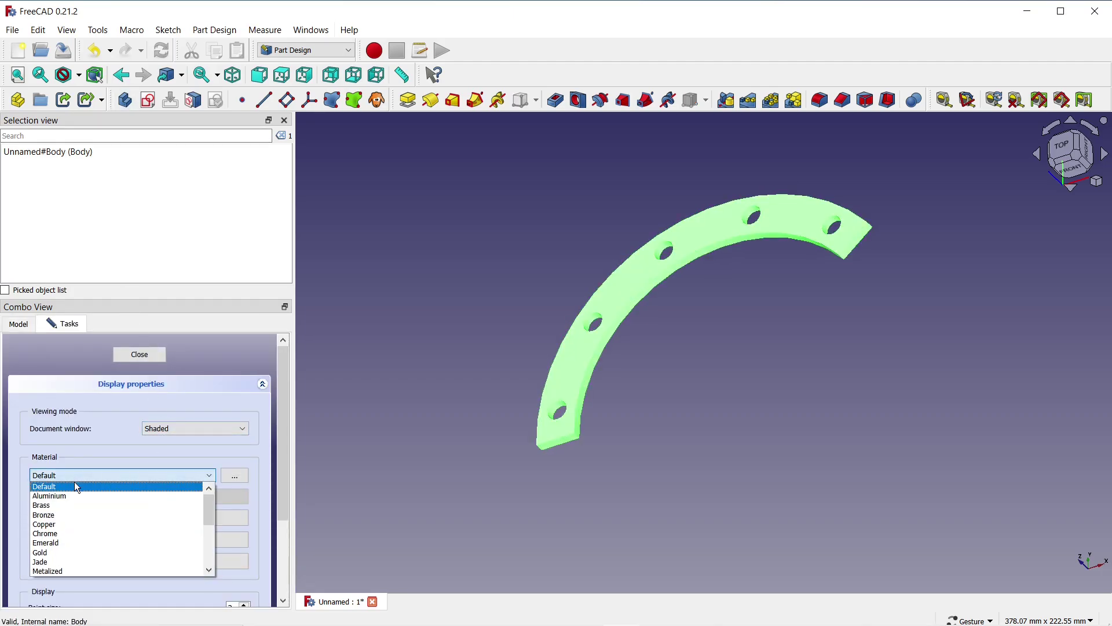
{"action": "left_click", "coordinate": [52, 533]}
{"action": "left_click", "coordinate": [196, 516]}
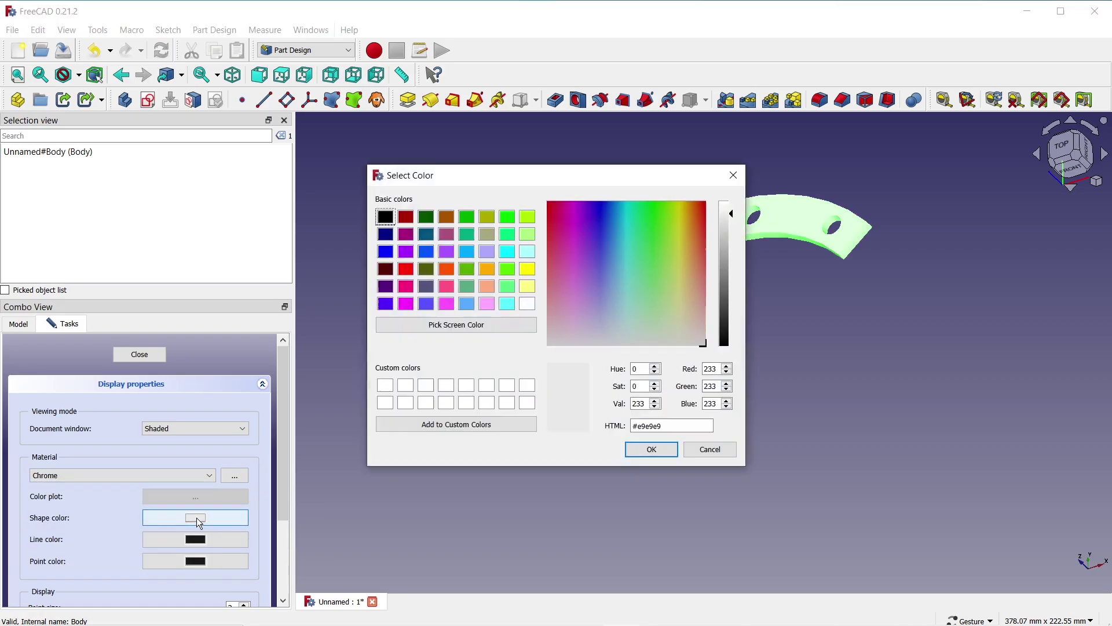
{"action": "left_click", "coordinate": [527, 217]}
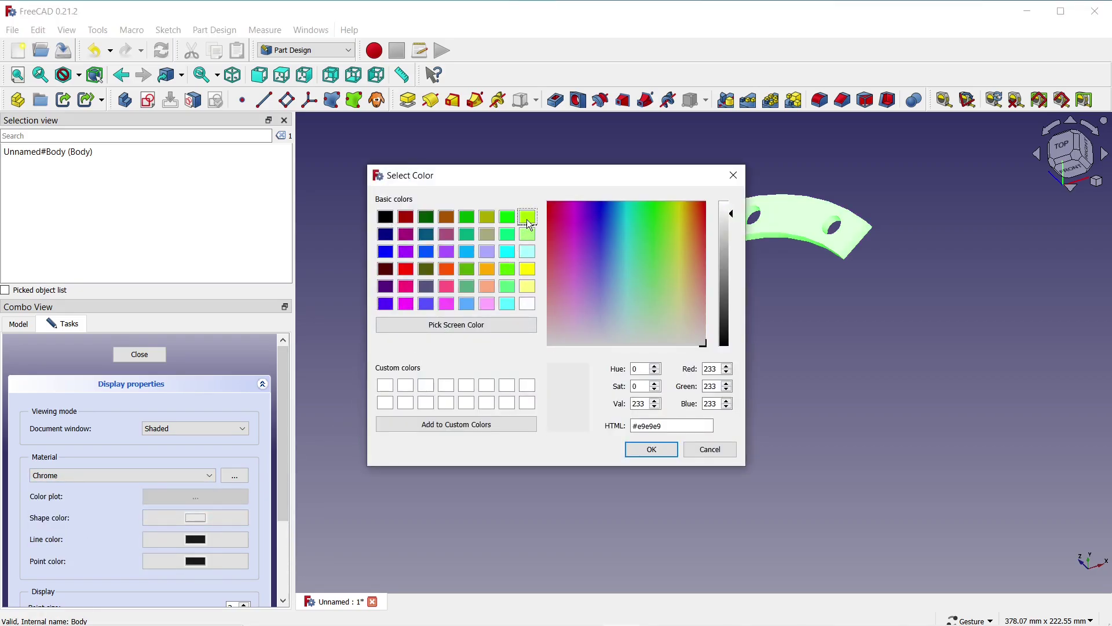
{"action": "left_click", "coordinate": [637, 456]}
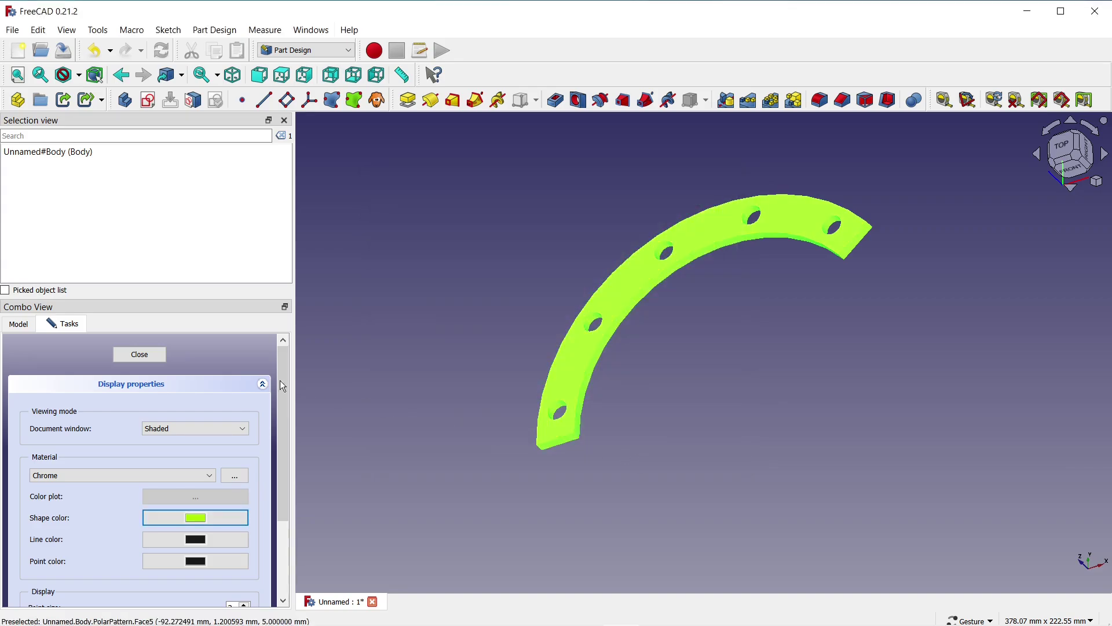
{"action": "left_click", "coordinate": [152, 353]}
{"action": "left_click", "coordinate": [408, 333]}
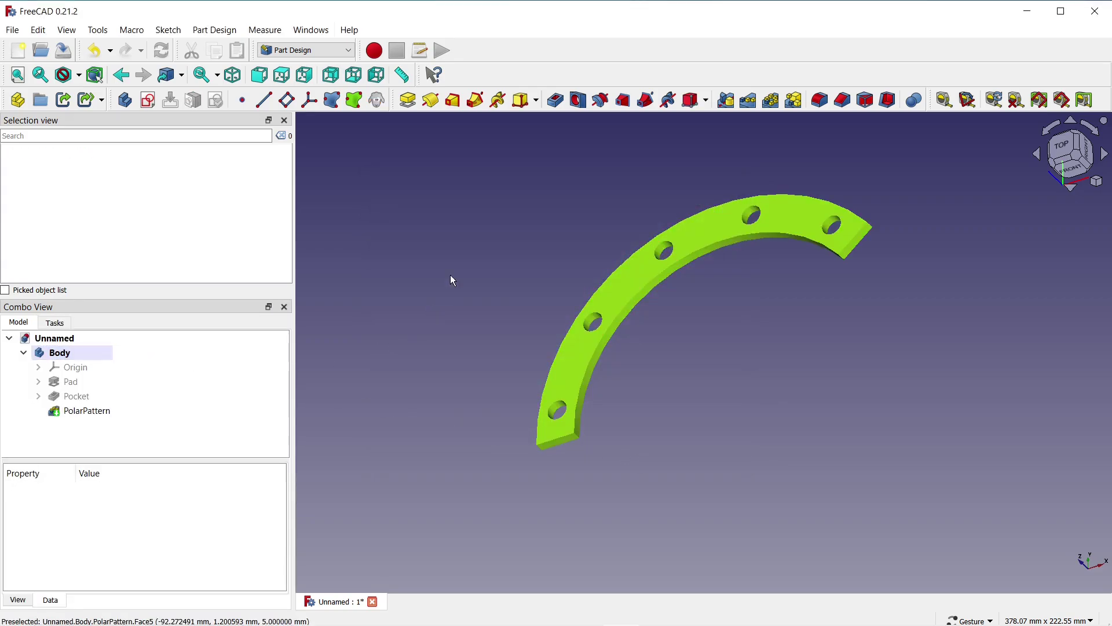
{"action": "mouse_move", "coordinate": [450, 274]}
{"action": "left_mouse_down"}
{"action": "mouse_move", "coordinate": [614, 345]}
{"action": "mouse_move", "coordinate": [549, 231]}
{"action": "mouse_move", "coordinate": [462, 357]}
{"action": "left_mouse_up"}
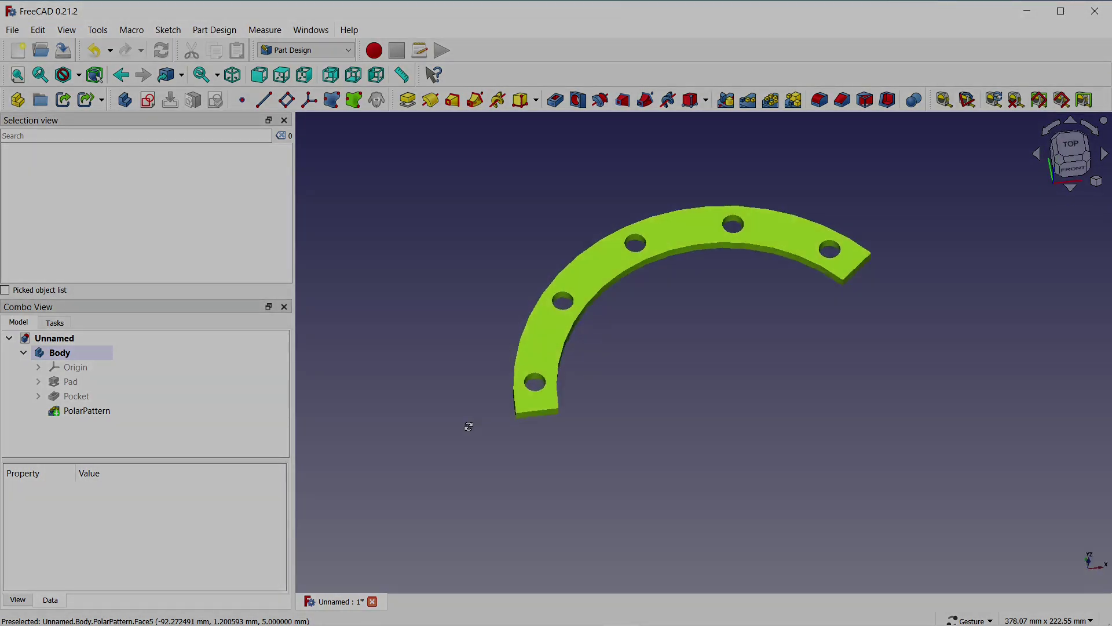